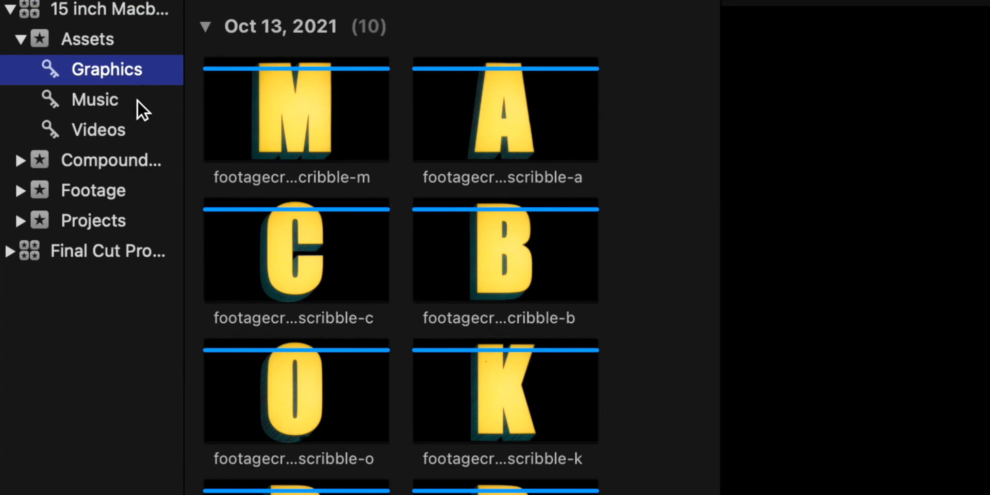
Examine the keyword collections that organize the clips inside the Assets and Footage events of the 15 inch Macbook library.
click(141, 131)
click(120, 72)
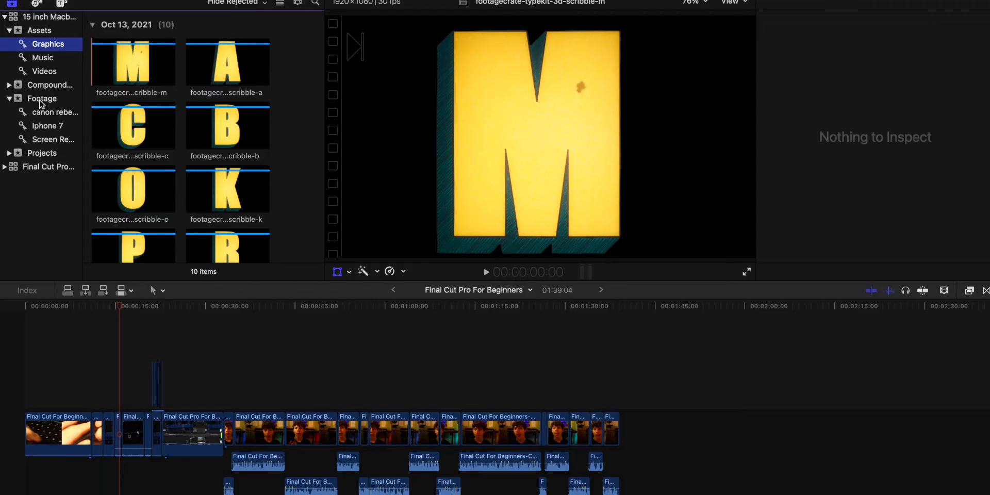
click(54, 113)
click(63, 127)
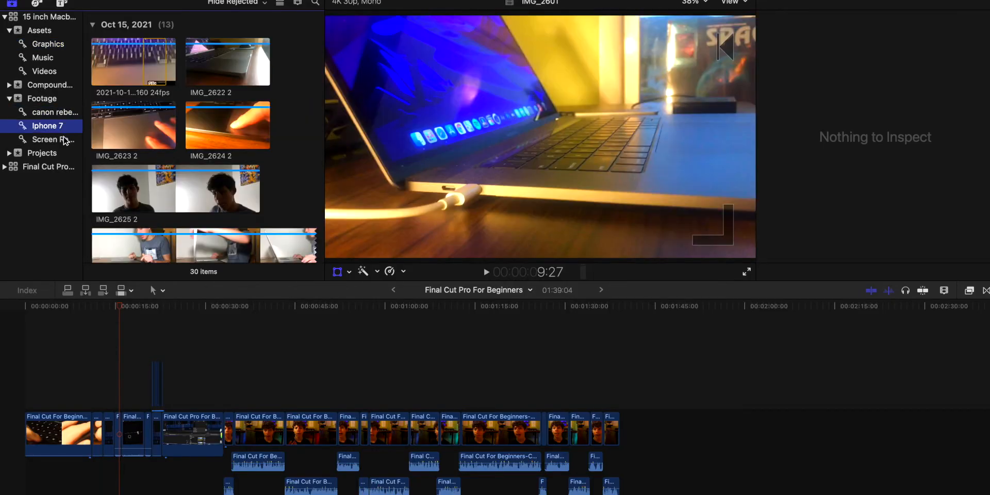
click(64, 140)
click(65, 127)
click(70, 140)
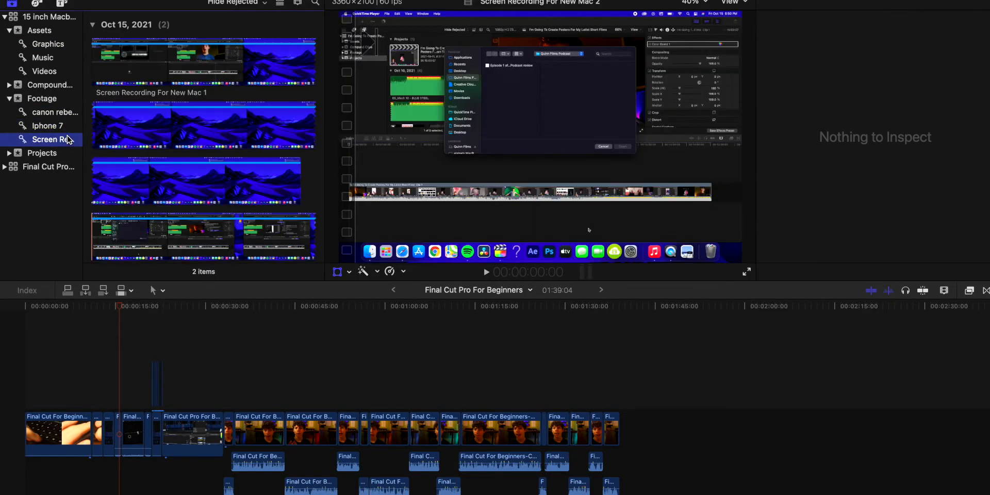
click(59, 116)
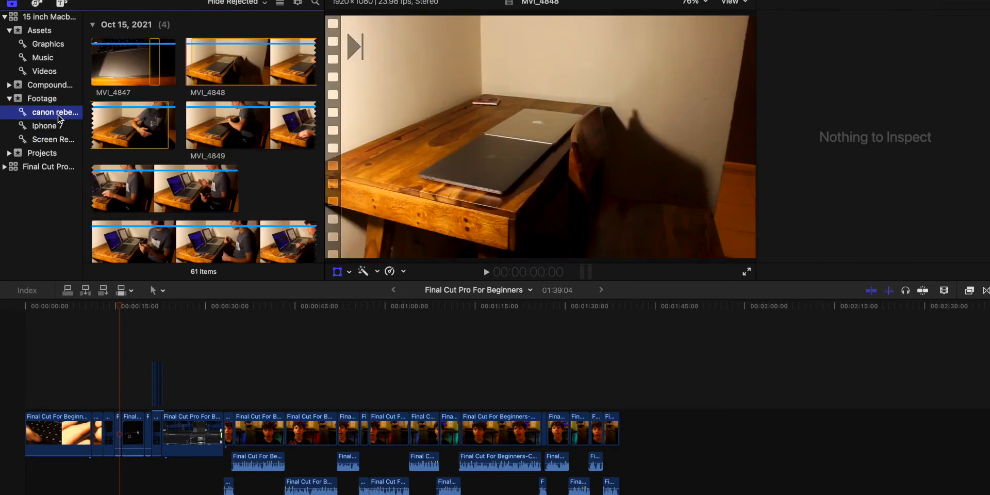
click(33, 99)
click(9, 99)
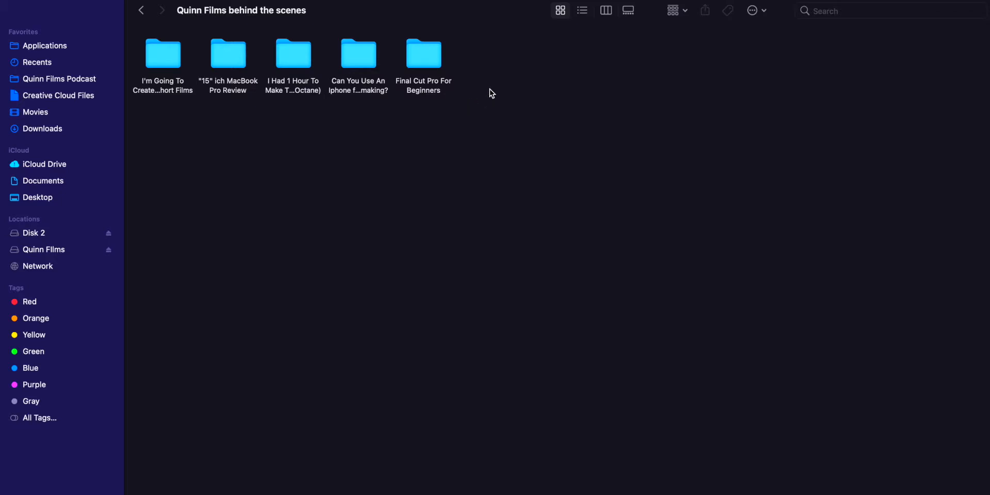
Switch to Finder, create a folder named "imaginary project" inside Quinn Films behind the scenes, and open it.
right_click(492, 76)
click(508, 81)
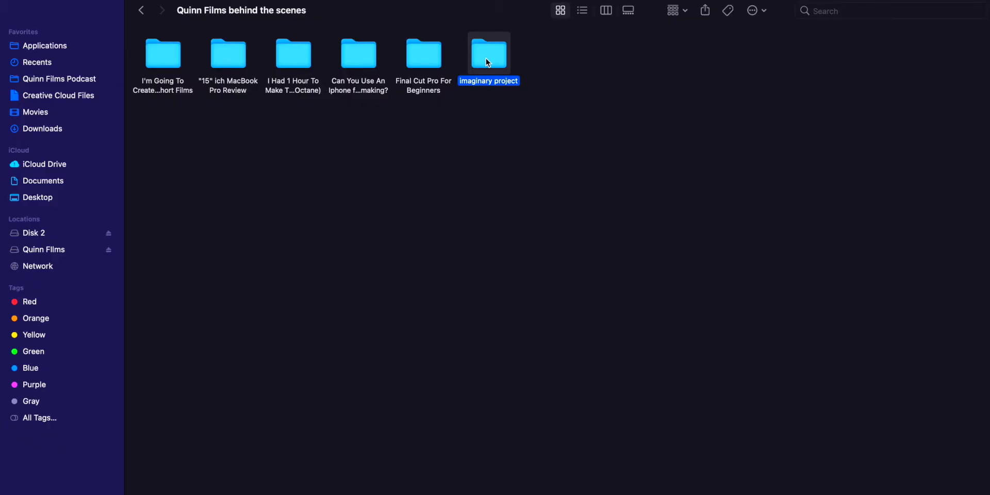
double_click(493, 62)
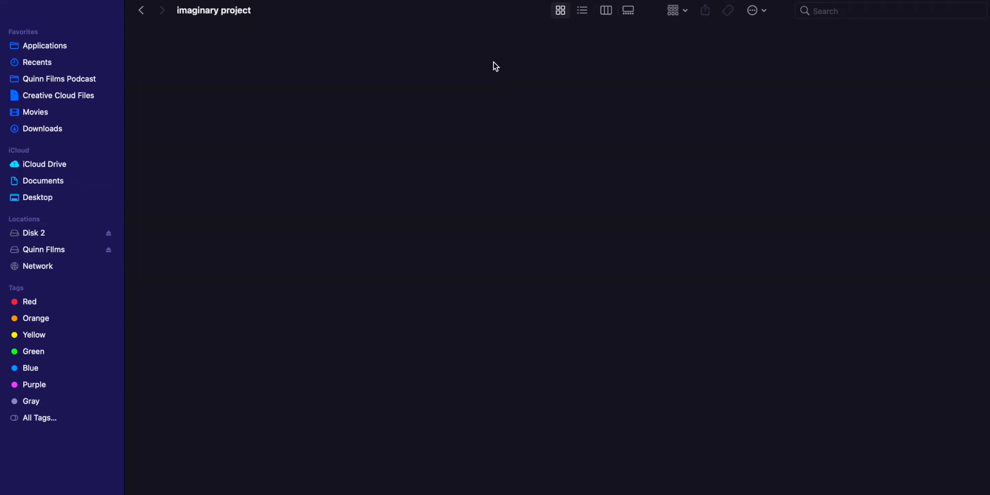
Create a folder named "footage" inside the imaginary project folder.
right_click(194, 79)
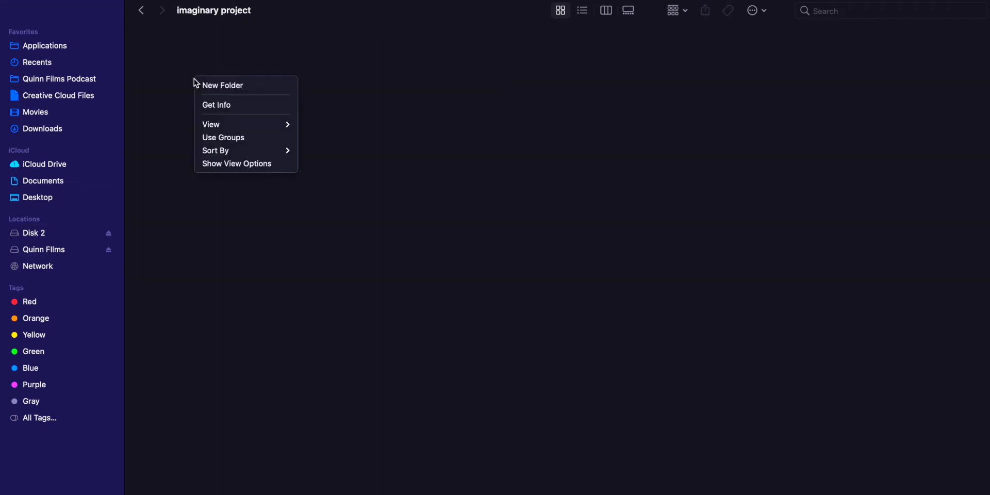
click(225, 87)
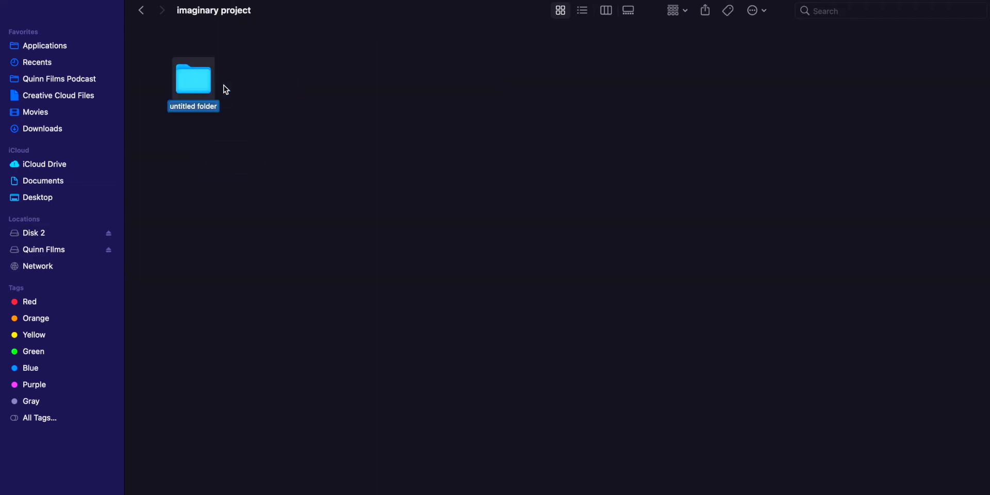
text(footage)
key(Return)
Create a second folder named "Assets" beside the footage folder.
right_click(255, 72)
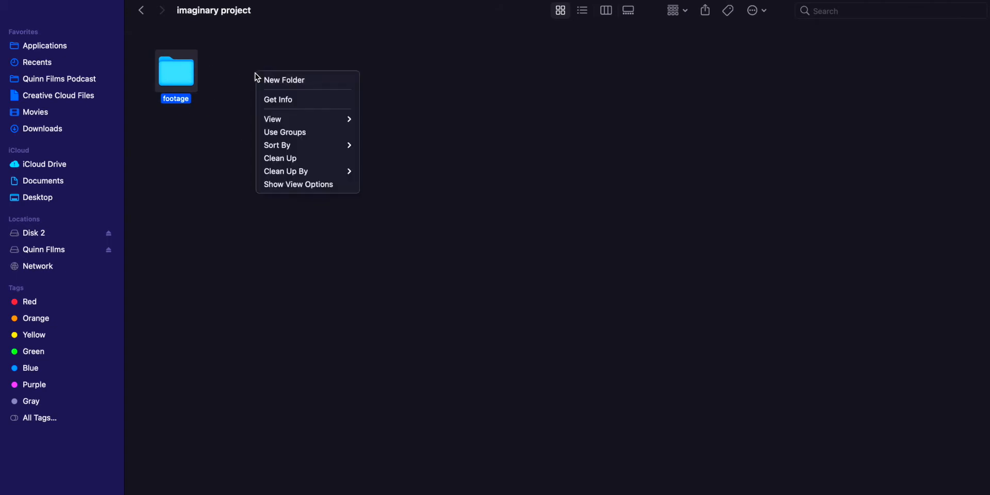
click(286, 84)
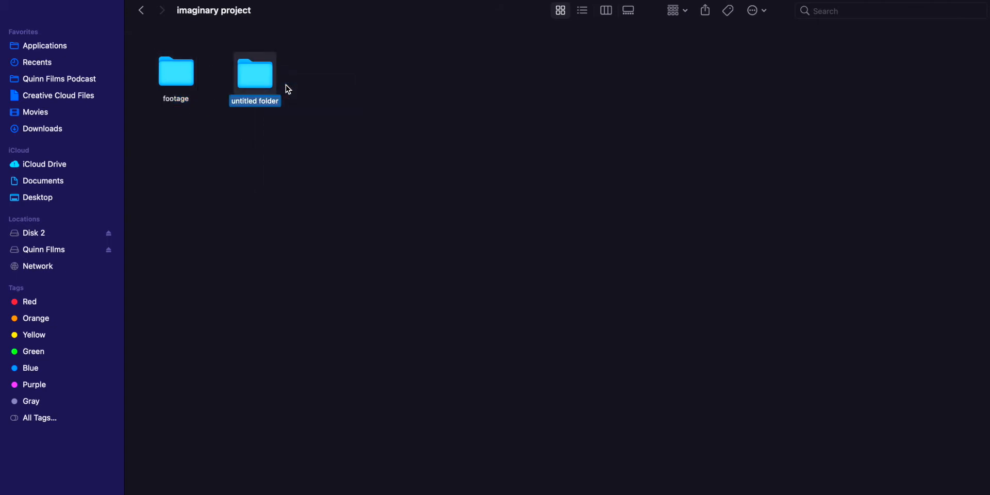
text(Assets)
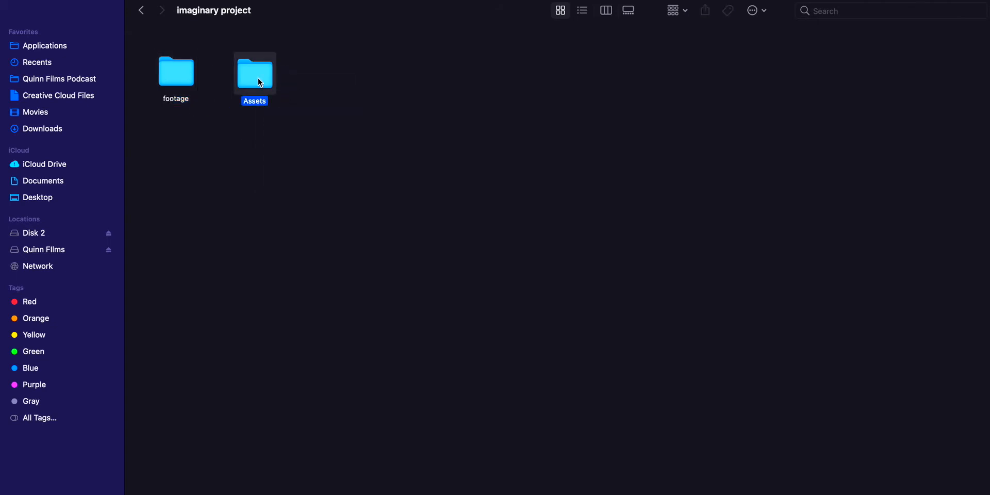
key(Return)
click(212, 95)
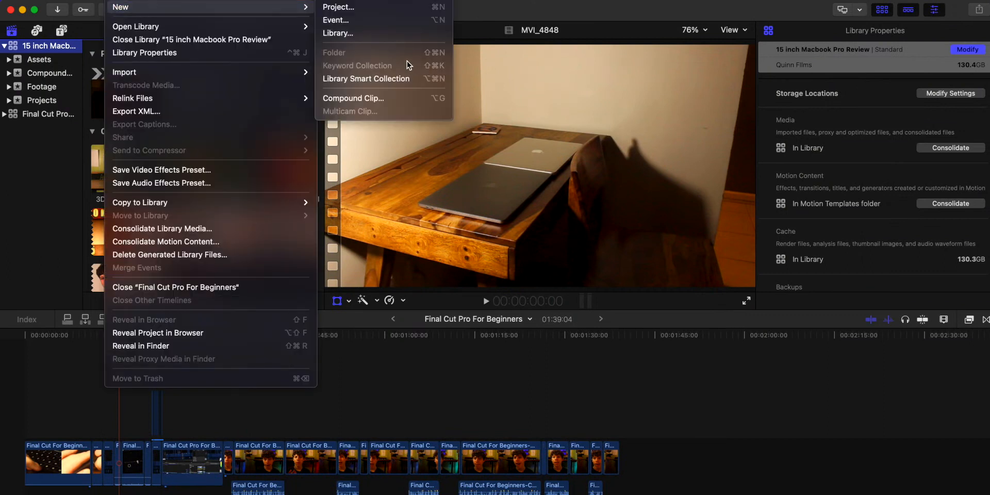
In Final Cut Pro, create a new library named "Imaginary project" and save it in the imaginary project folder.
click(406, 33)
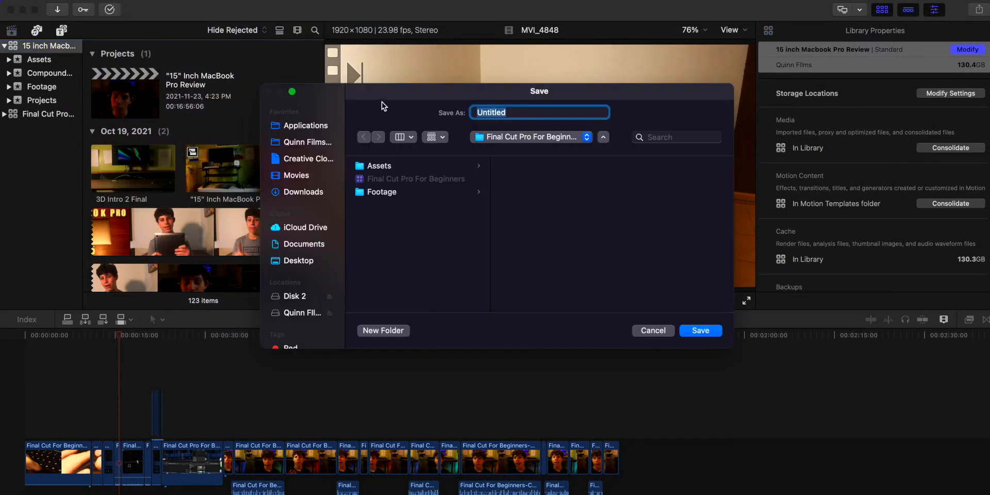
click(439, 140)
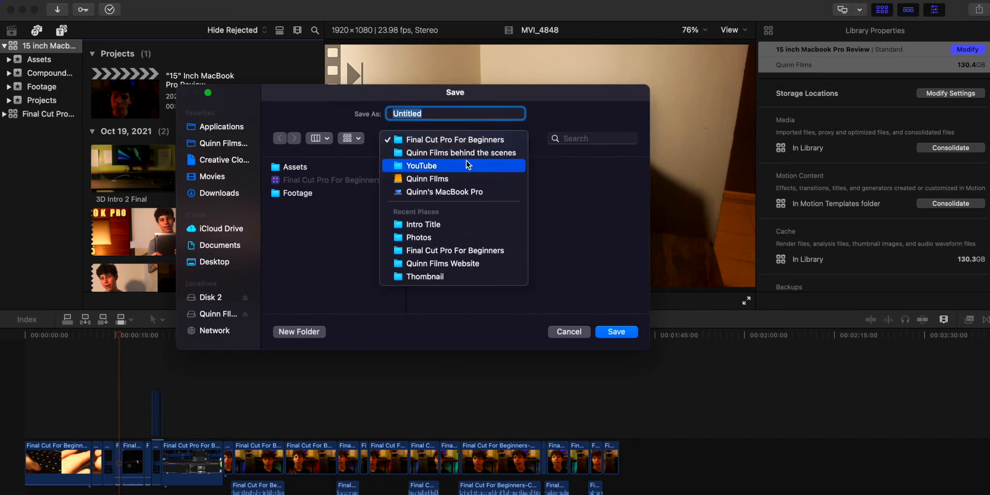
click(471, 154)
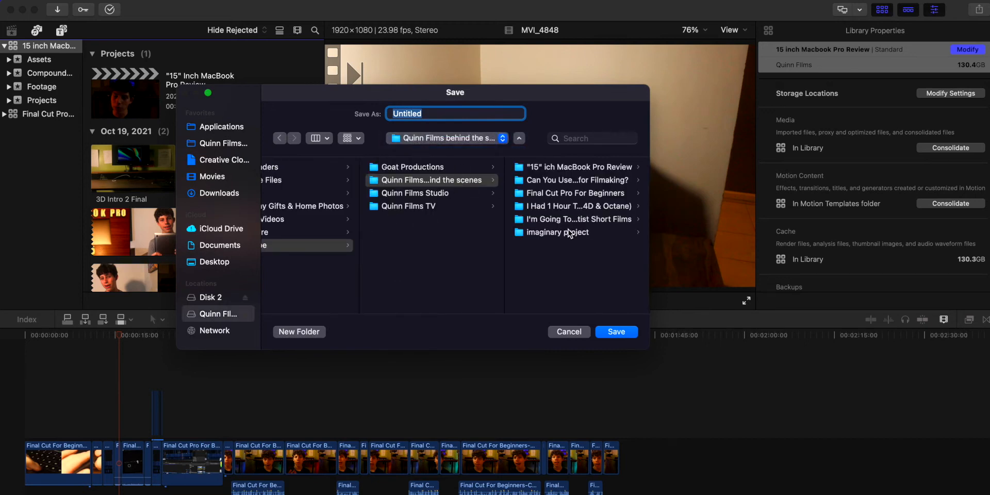
click(567, 232)
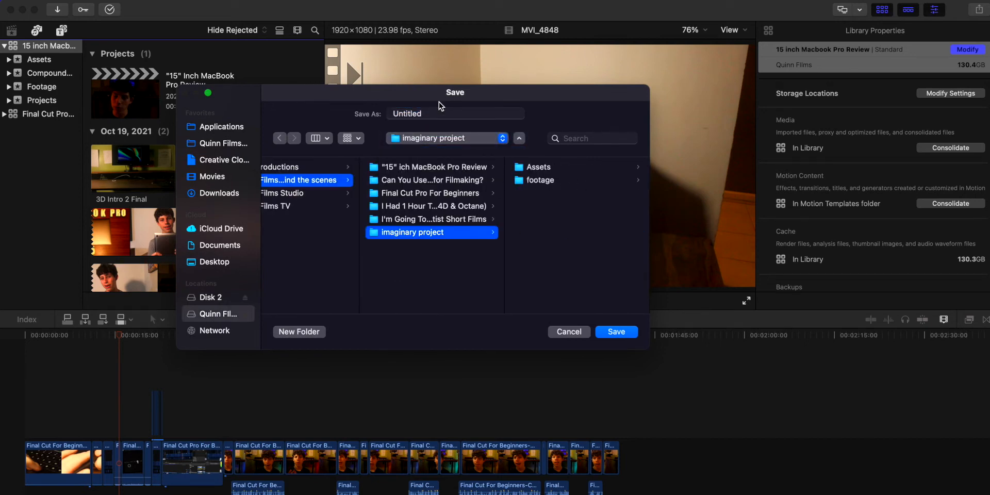
key(Tab)
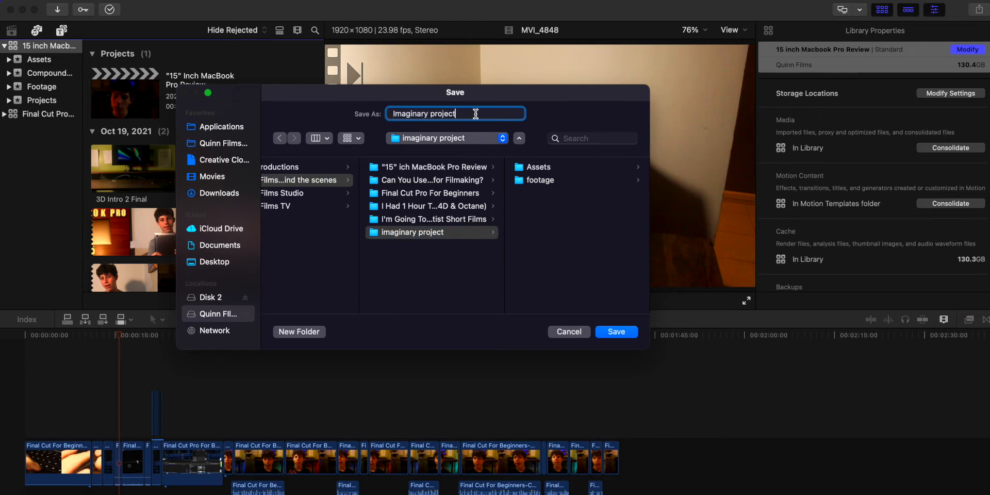
click(605, 334)
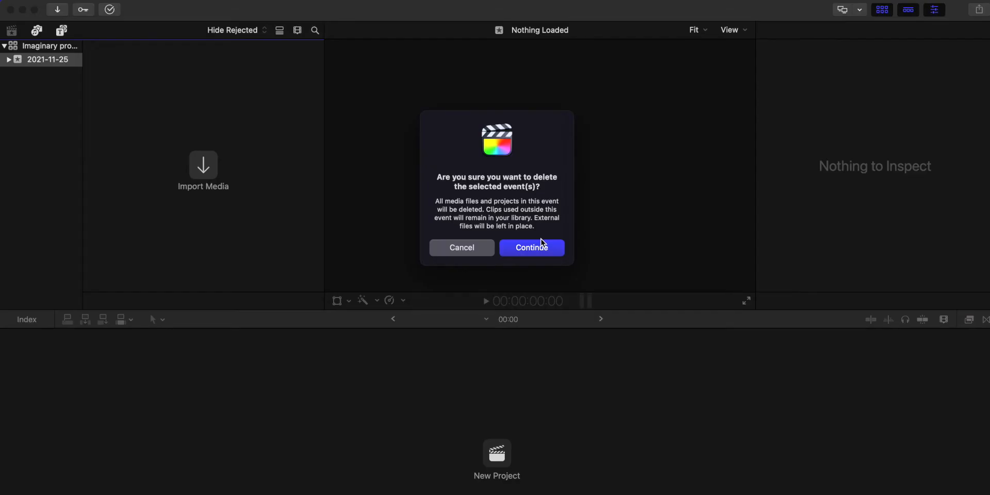
Try to delete the default 2021-11-25 event from the new library.
click(540, 242)
click(530, 243)
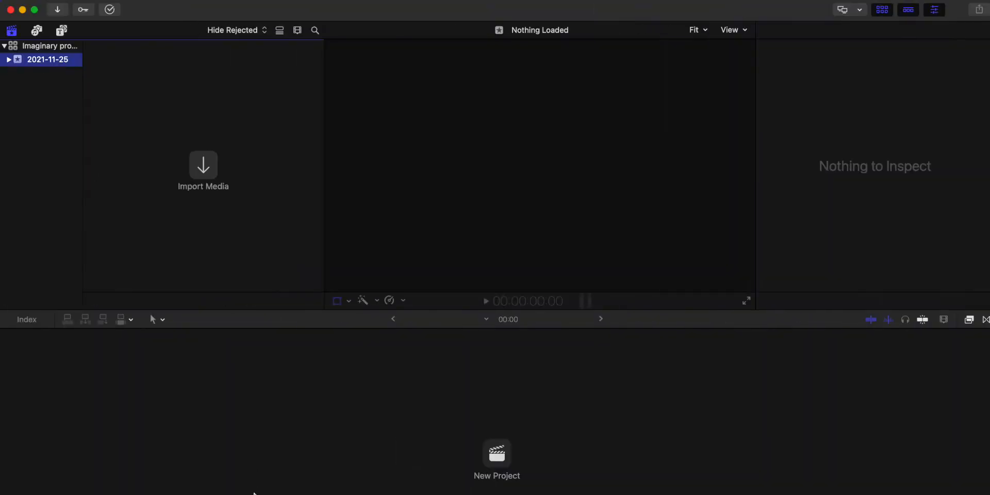
Create a new event named "footage" in the Imaginary project library.
right_click(45, 75)
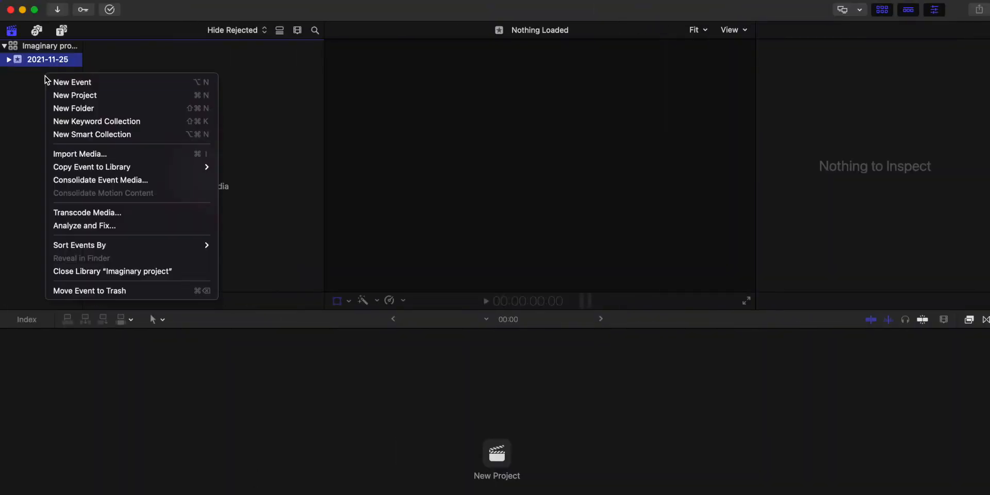
click(54, 78)
key(BackSpace)
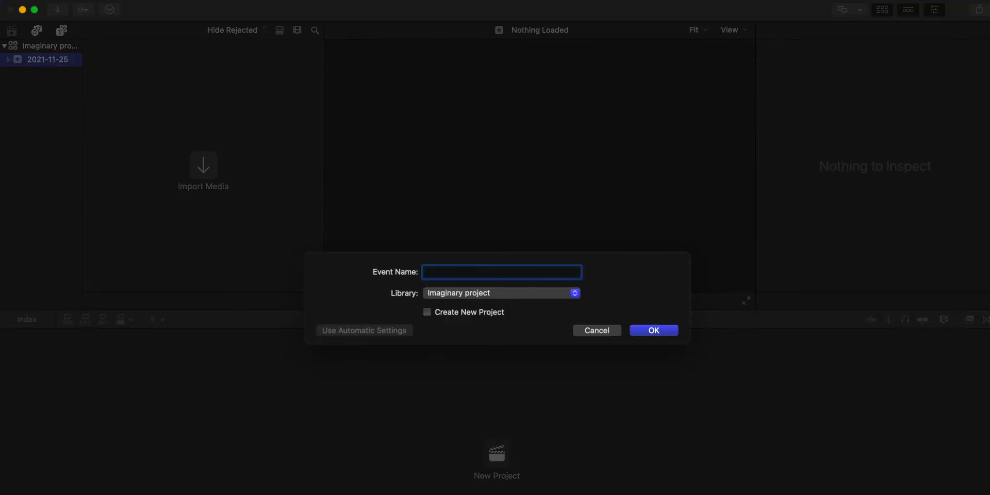
click(495, 293)
click(459, 293)
click(665, 331)
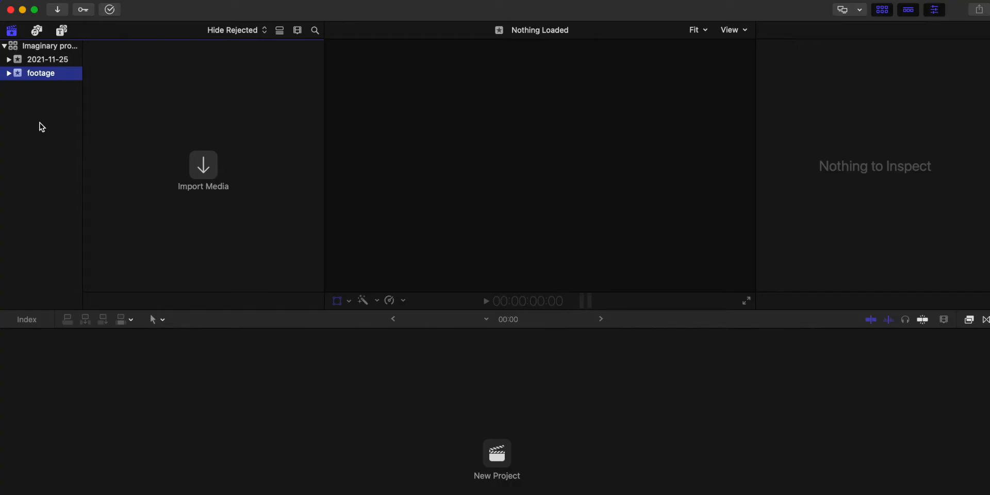
Delete the 2021-11-25 event from the Imaginary project library.
right_click(54, 105)
click(50, 69)
click(47, 60)
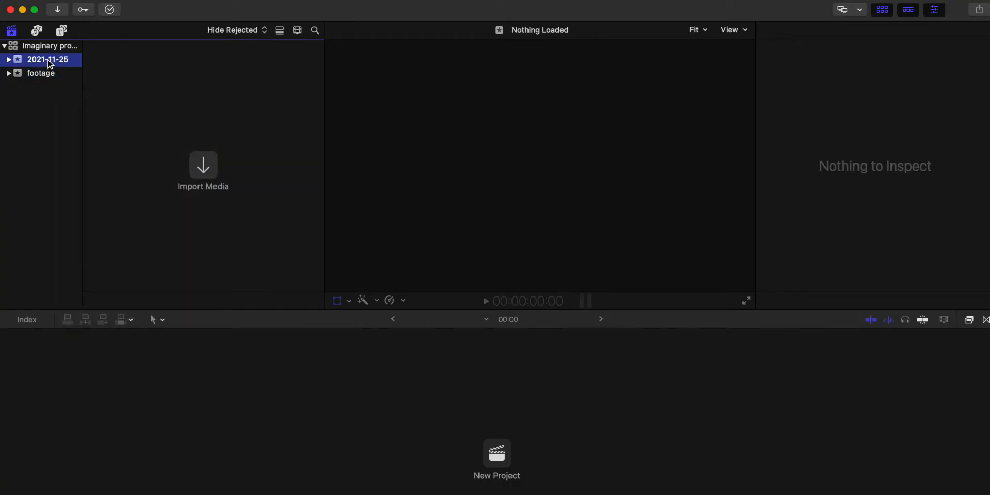
key(super+BackSpace)
click(544, 246)
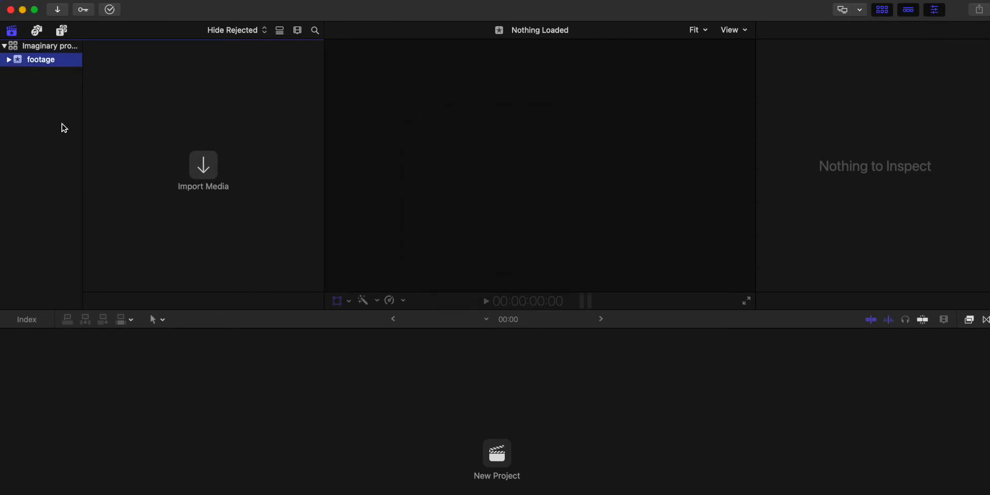
Create another event named "Assets" in the Imaginary project library.
right_click(54, 98)
click(62, 102)
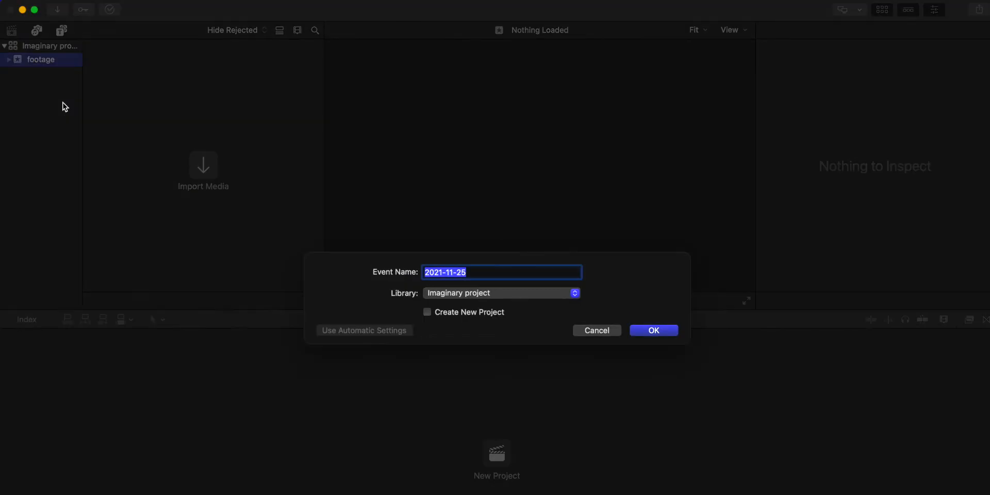
text(Assets)
key(Return)
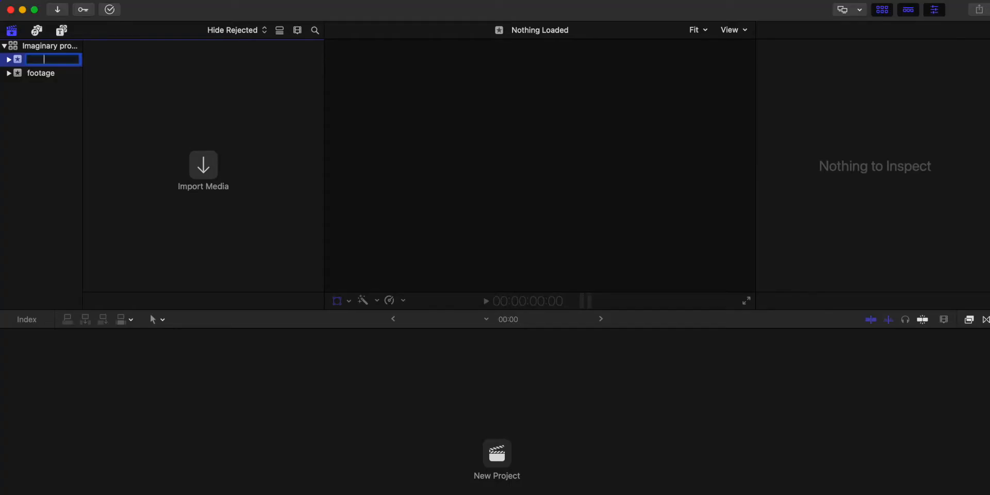
Switch to Finder, open the footage folder, and create a subfolder named "Canon Reble T3i".
key(super+Tab)
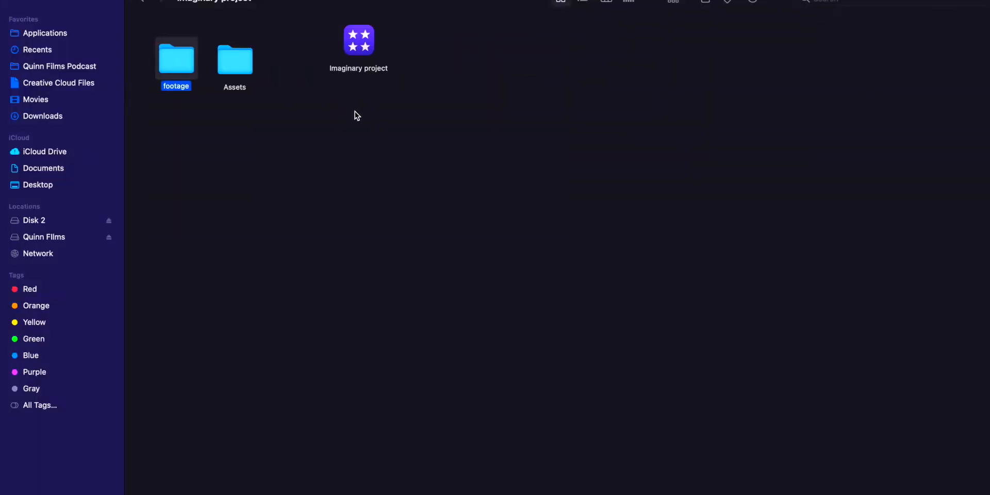
double_click(188, 62)
right_click(179, 64)
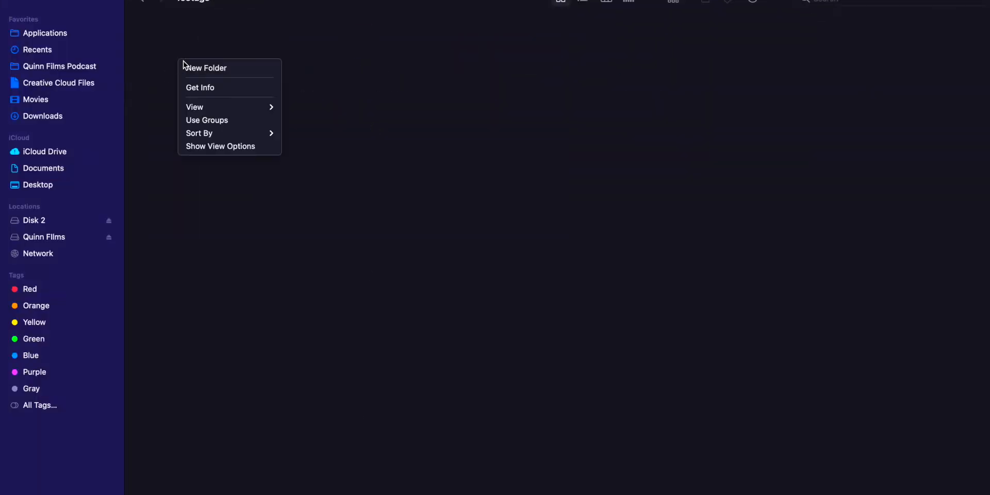
click(209, 70)
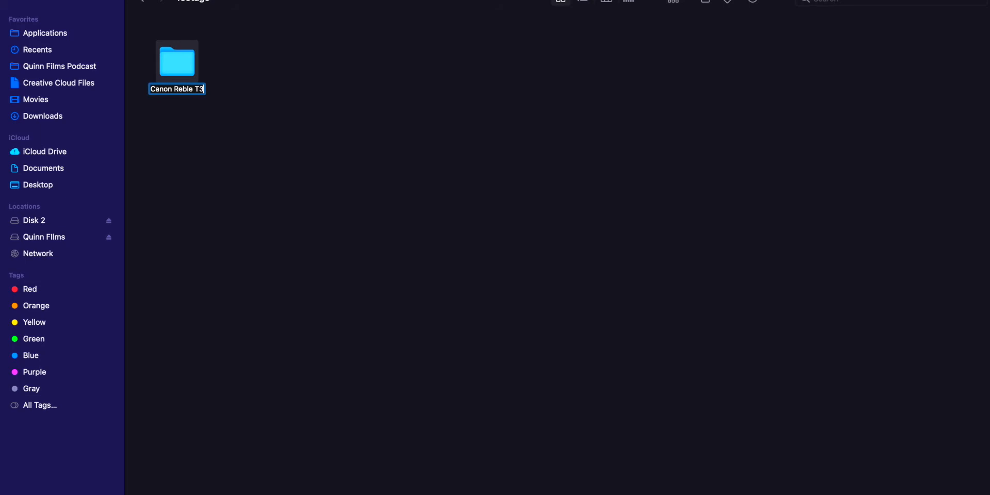
click(172, 150)
Create a subfolder named "Iphone Xr" in the footage folder.
right_click(251, 60)
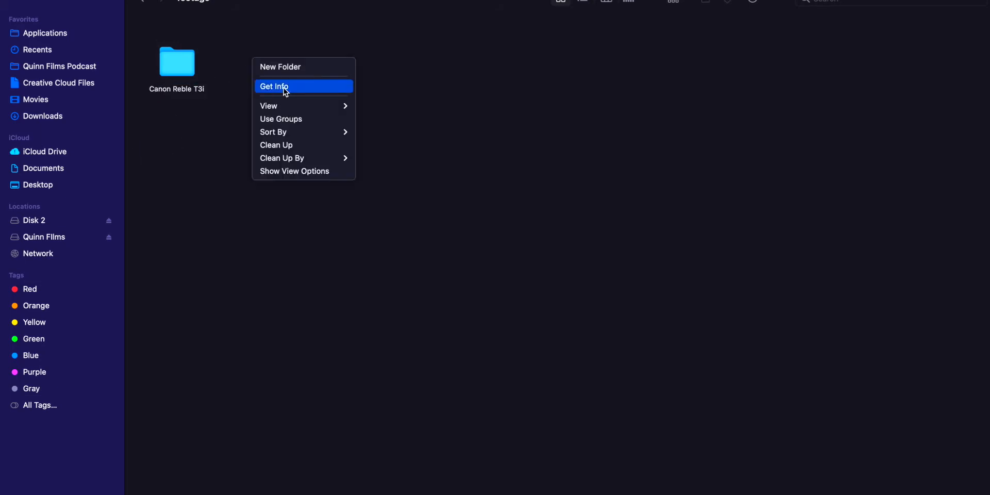
click(297, 67)
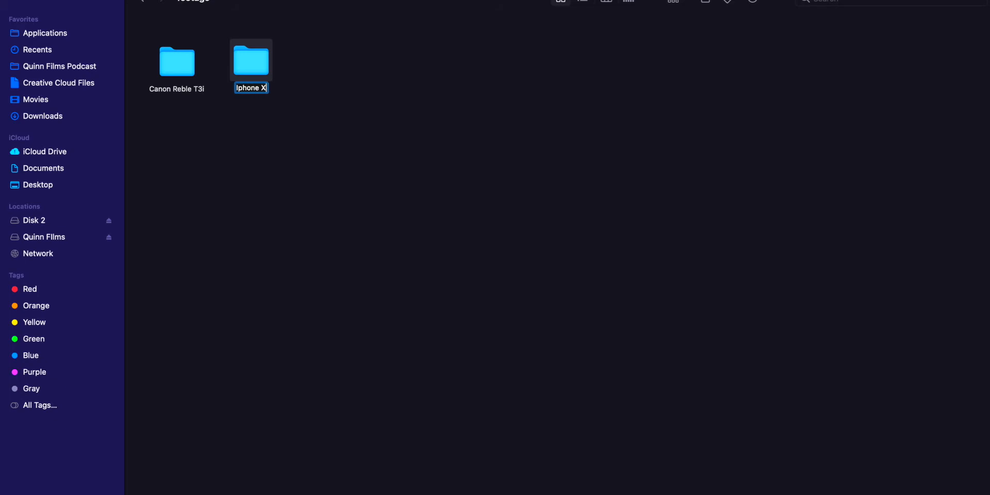
click(356, 69)
Create a third camera subfolder named "Iphone 7" in the footage folder.
right_click(312, 71)
click(324, 76)
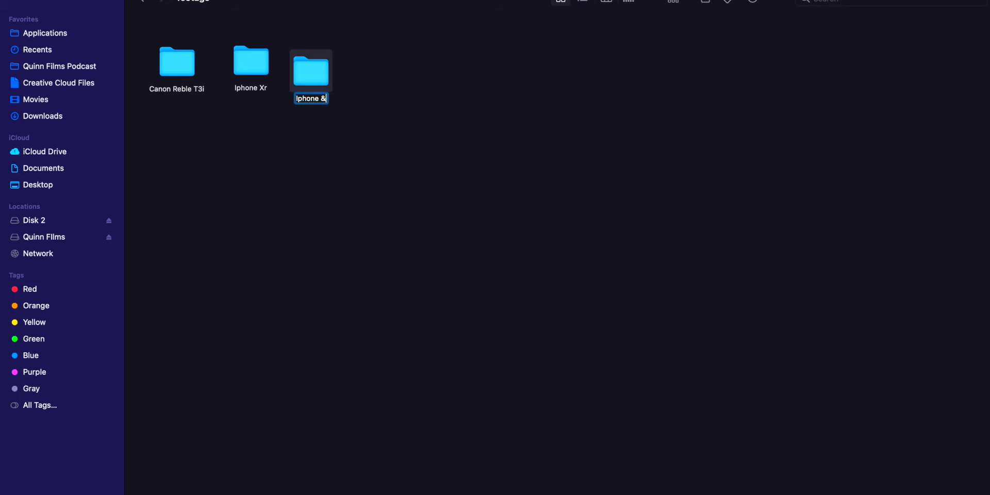
click(341, 94)
click(288, 124)
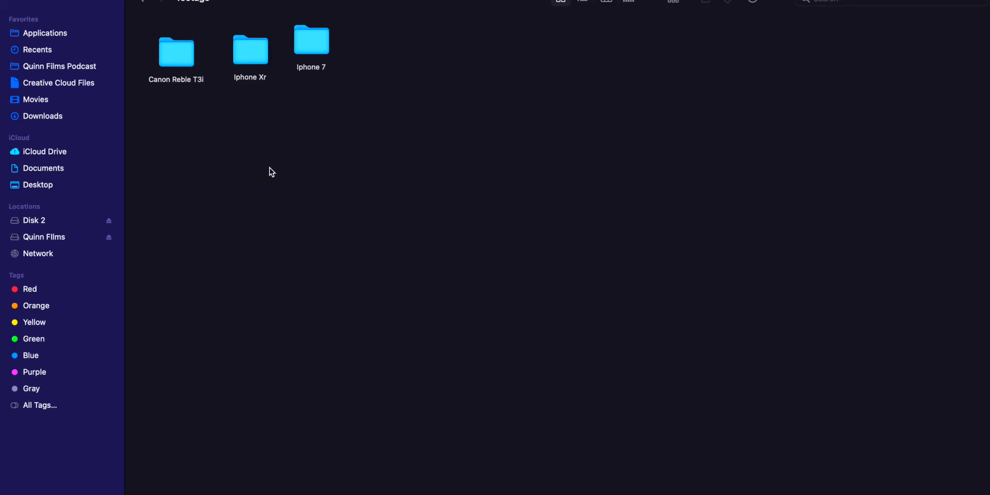
Snap the three camera folders to the grid and line them up in one row inside the footage folder.
click(675, 1)
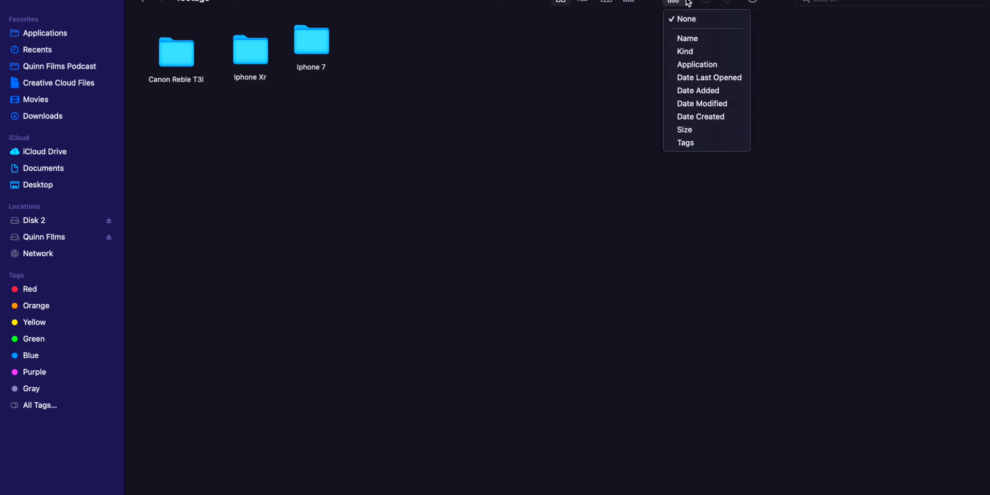
click(767, 6)
click(767, 6)
mouse_move(825, 100)
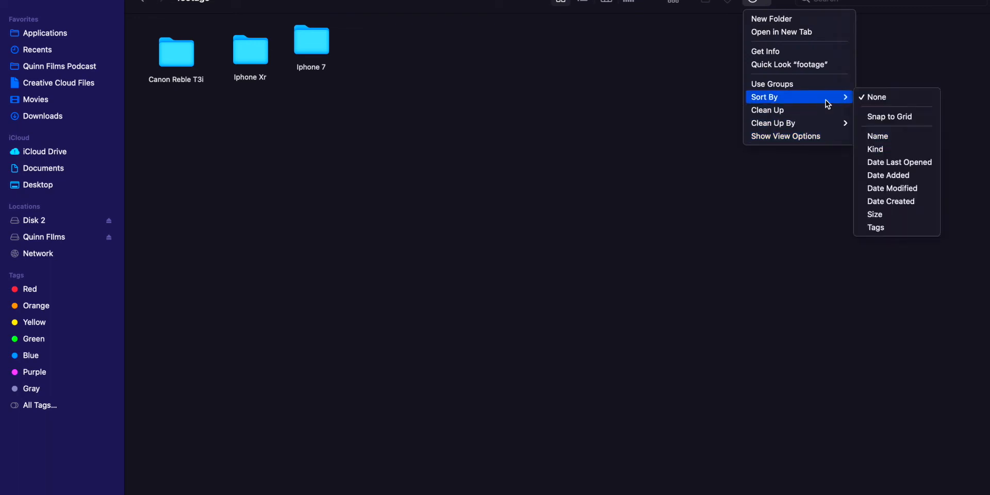
click(895, 118)
drag(260, 63, 268, 58)
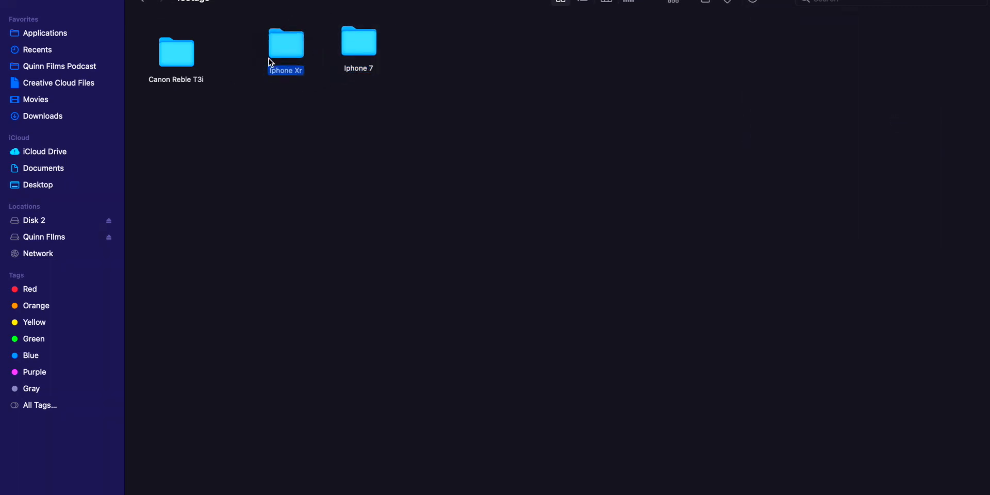
drag(179, 59, 209, 54)
drag(209, 54, 168, 53)
drag(281, 57, 232, 54)
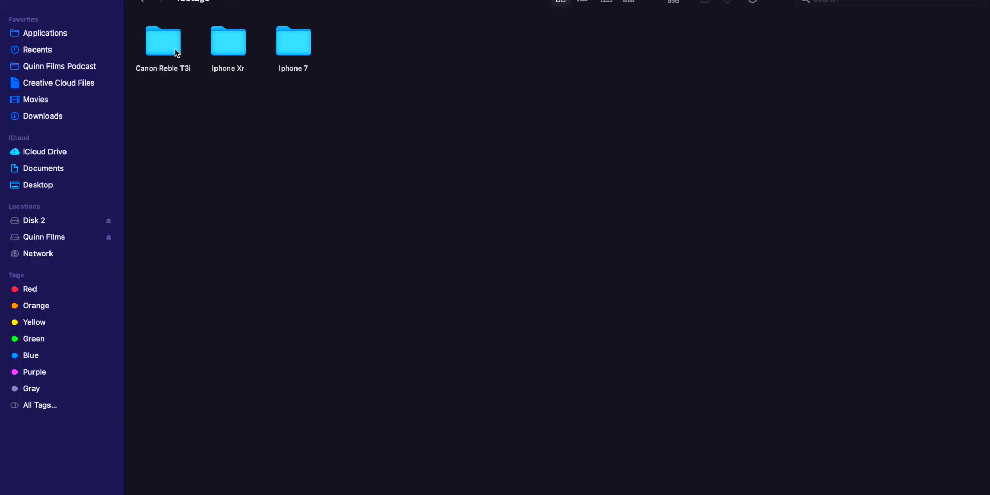
Go to Disk 2, open its CLIP folder and find the C0040 to C0042 video files.
double_click(175, 49)
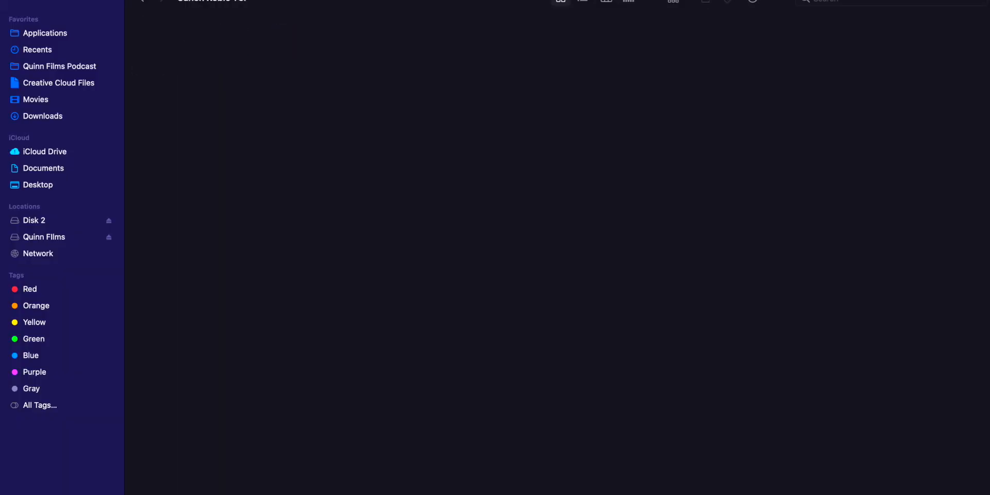
click(143, 2)
click(60, 220)
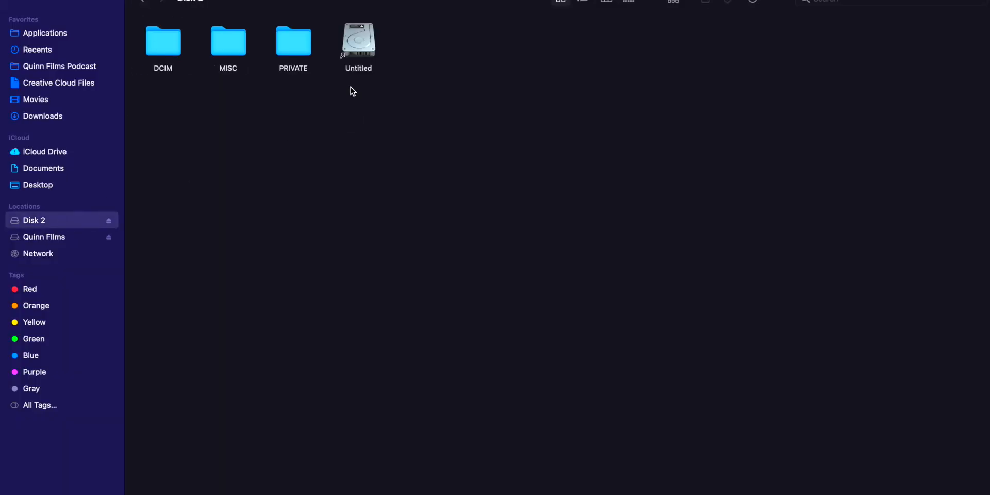
click(163, 56)
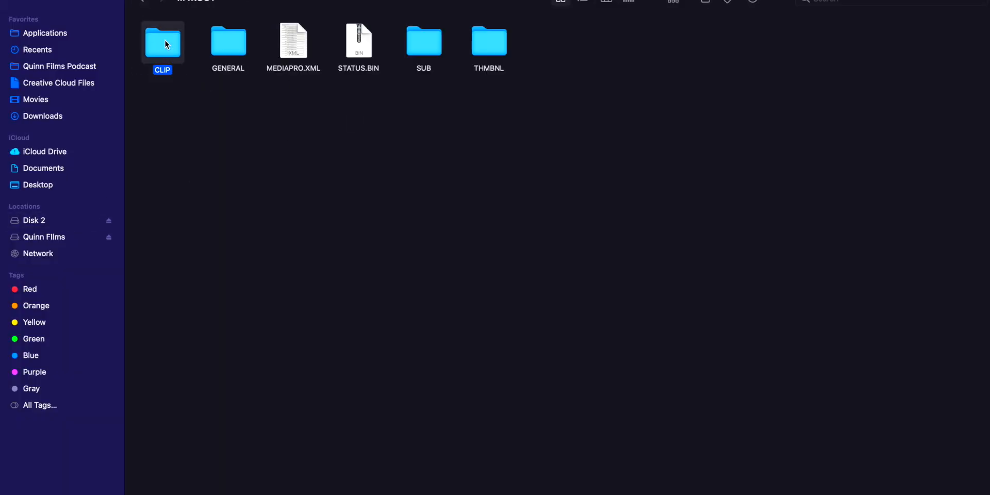
double_click(161, 41)
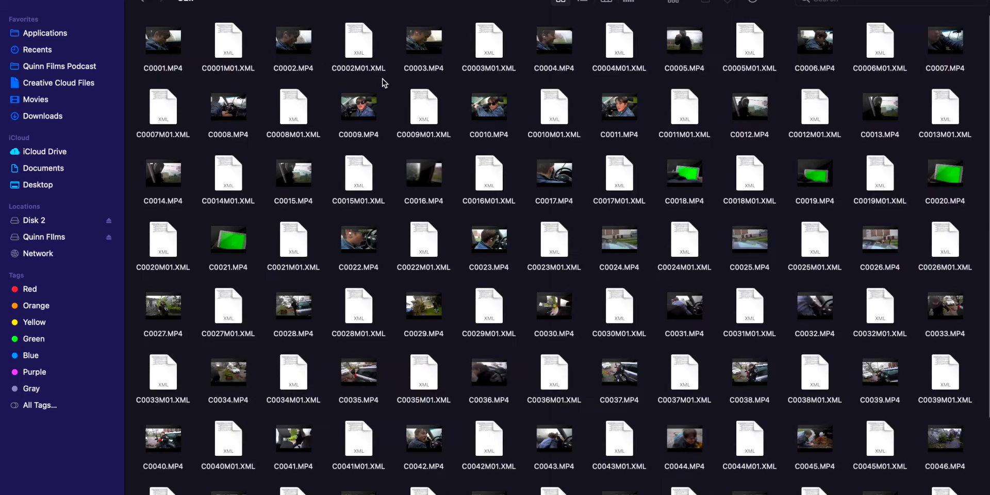
scroll(300, 121, down, 5)
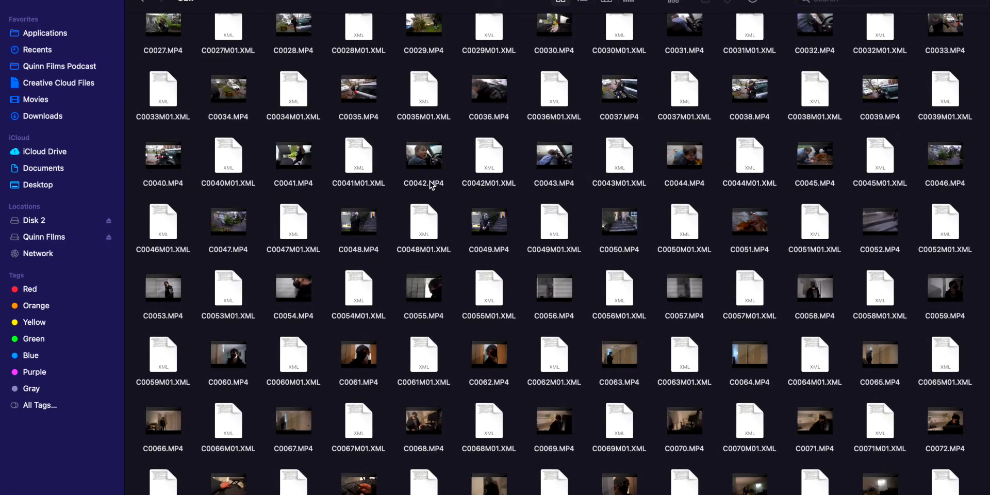
Copy C0040.MP4, C0041.MP4 and C0042.MP4 from the CLIP folder into the "Canon Reble T3i" footage folder.
click(431, 185)
super+click(304, 187)
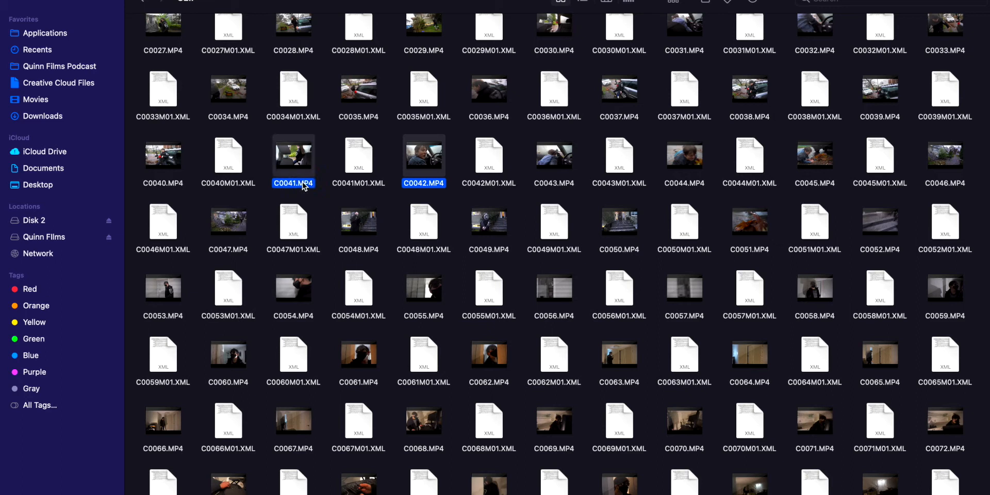
super+click(161, 186)
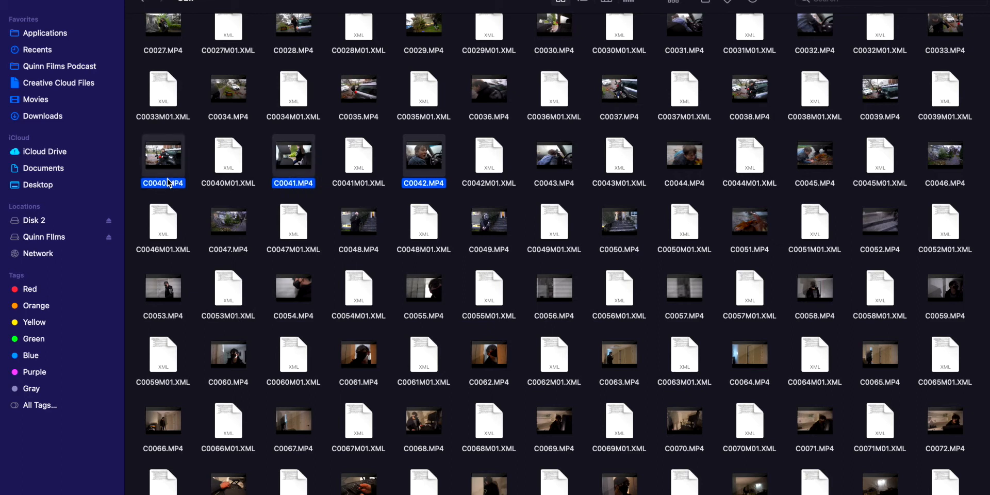
drag(176, 156, 180, 54)
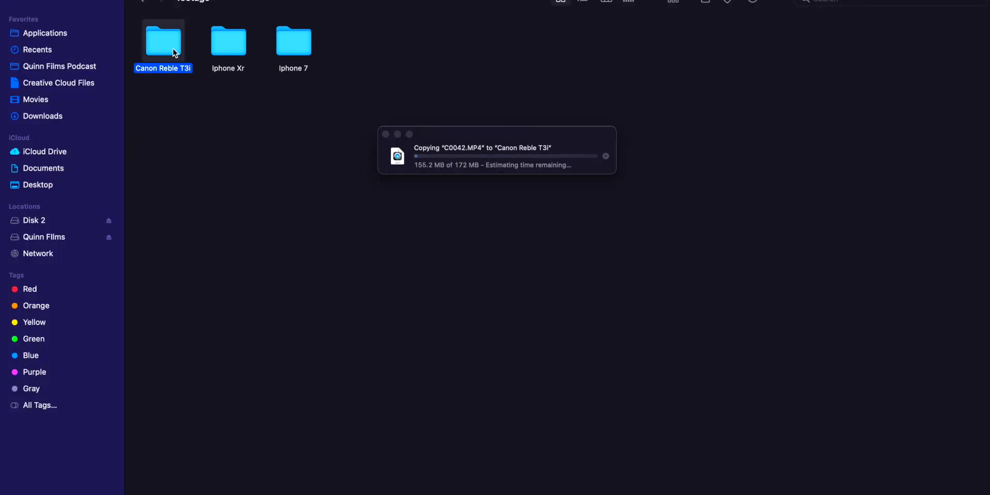
Rename the "Canon Reble T3i" folder as "Sony A6500".
right_click(172, 49)
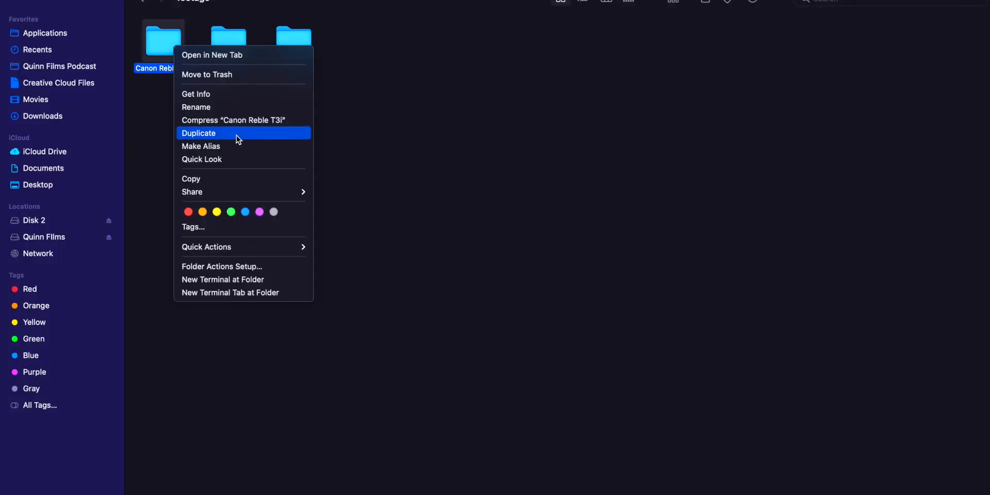
click(250, 106)
key(BackSpace)
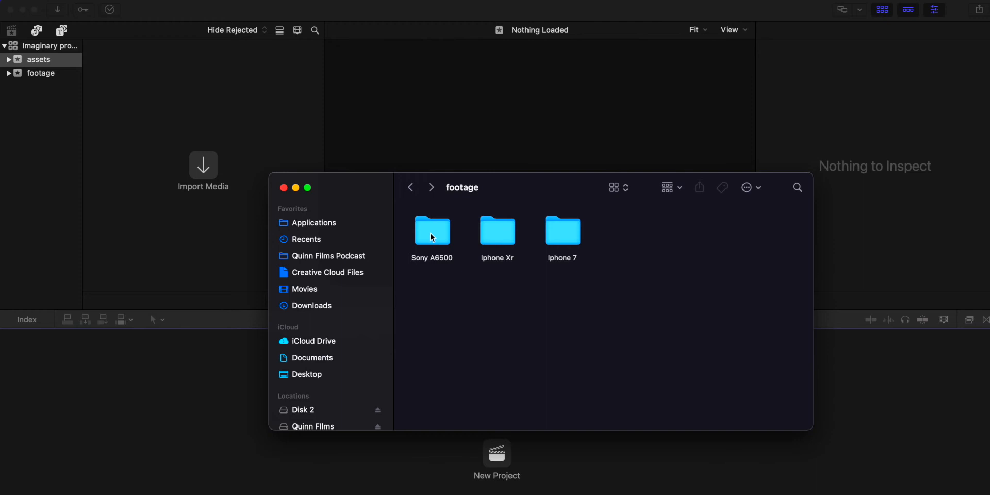
Import the "Sony A6500" folder into the footage event in Final Cut Pro and preview clip C0040 from its collection.
drag(430, 240, 53, 78)
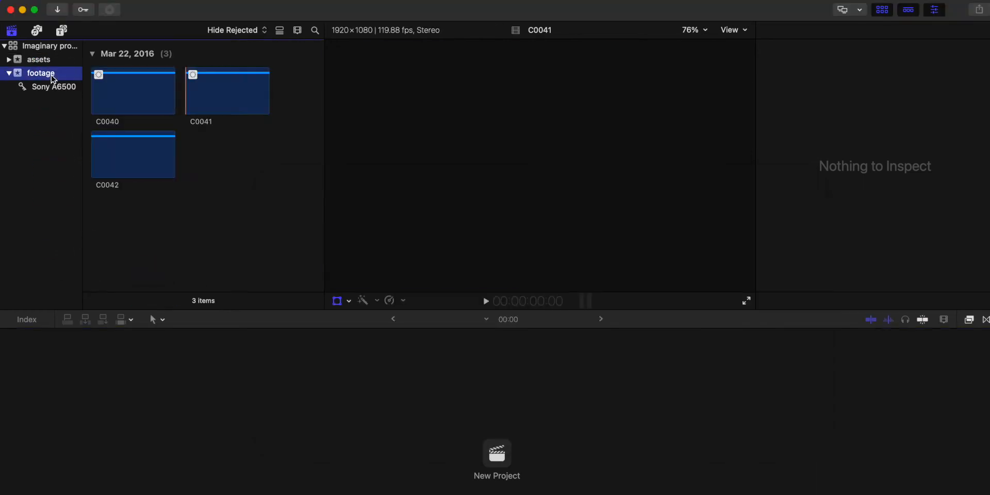
click(54, 86)
click(119, 93)
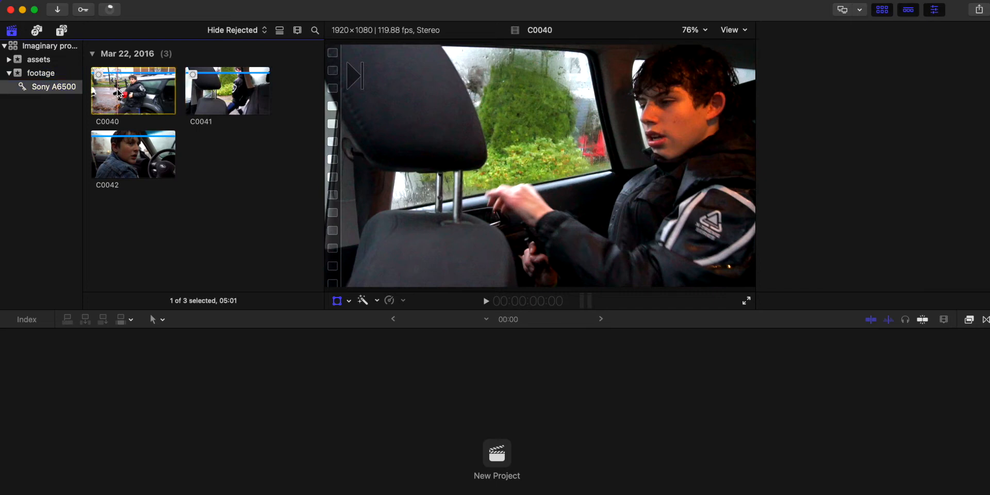
key(space)
key(super+4)
key(space)
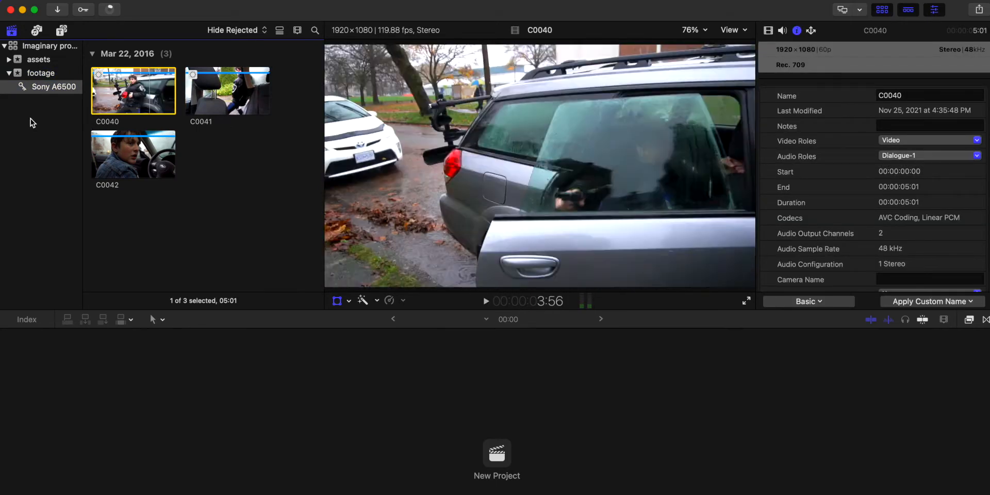
Create a new event named "Projects" in the Imaginary project library.
right_click(24, 175)
click(68, 177)
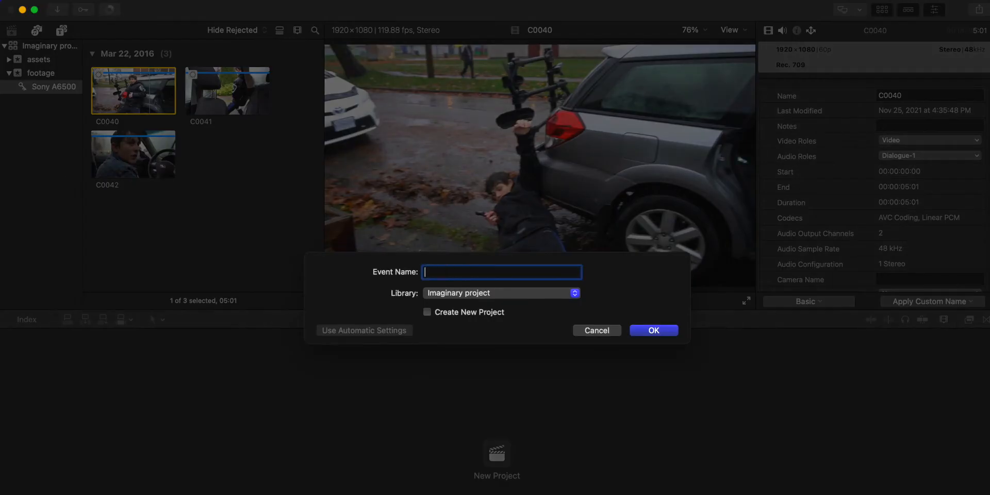
text(Projects)
key(Return)
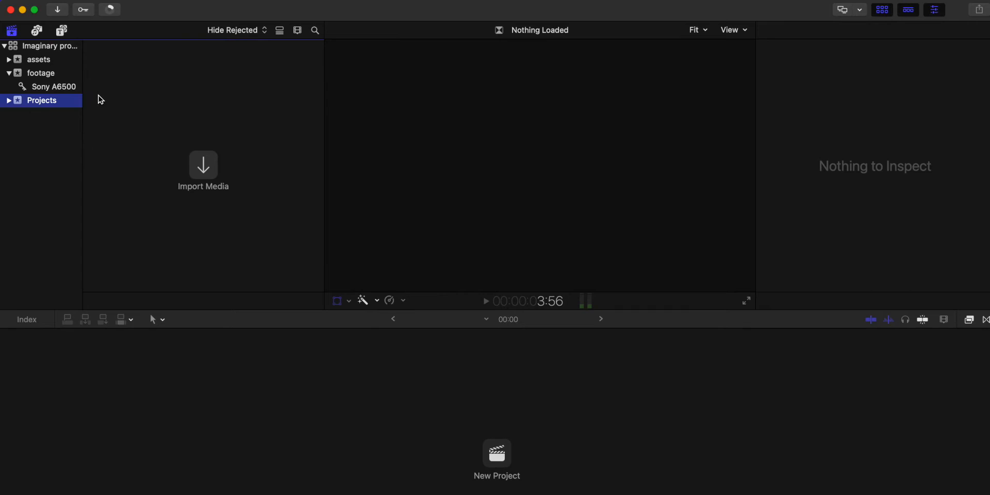
Start a new project named "Imaginary Project" in the Projects event.
click(112, 1)
mouse_move(227, 6)
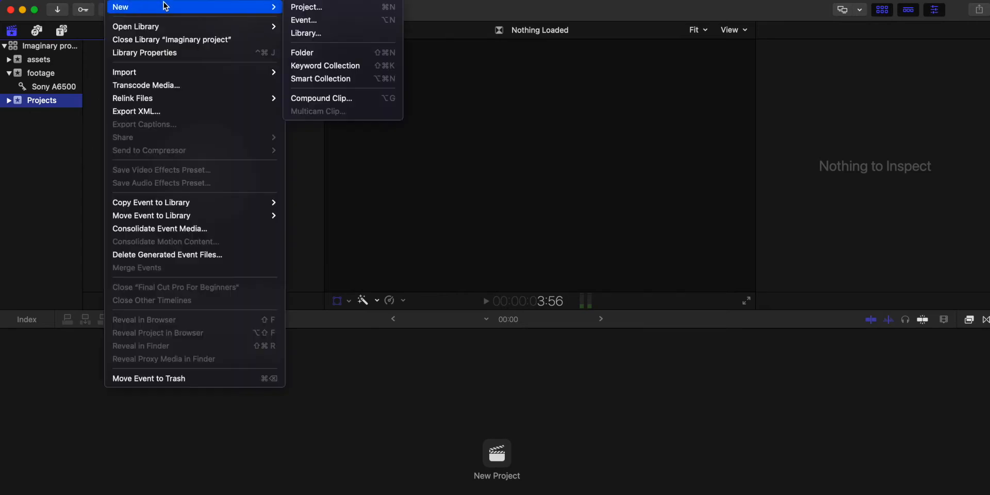
click(361, 10)
key(BackSpace)
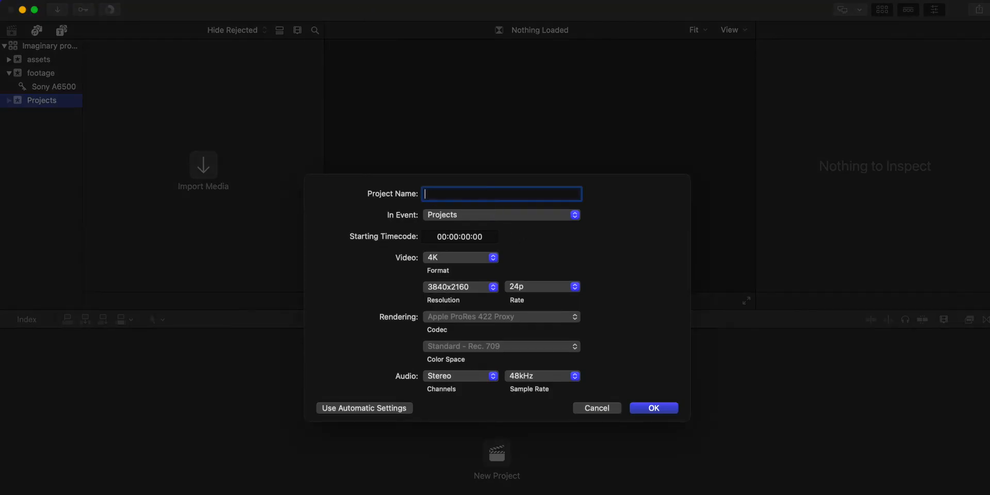
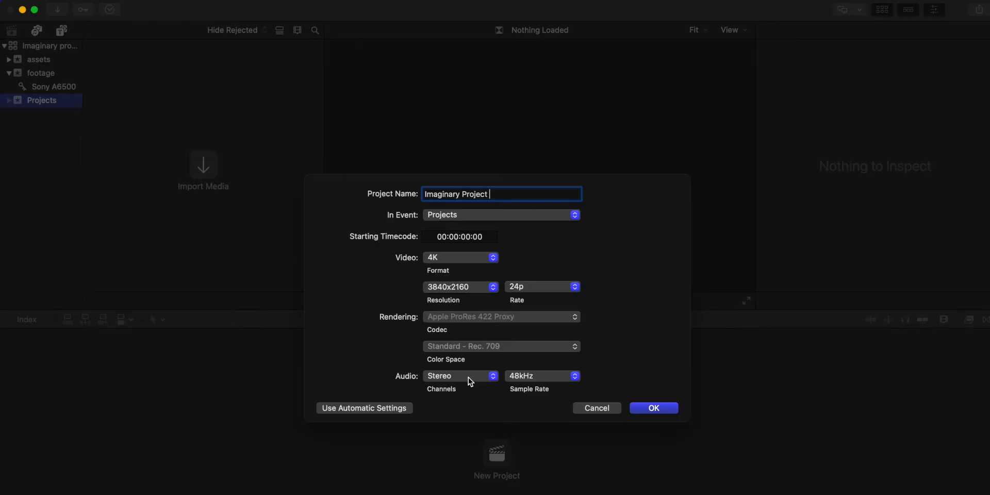
Try the Custom video format for the project and check its frame rate and projection type options.
click(468, 378)
click(469, 378)
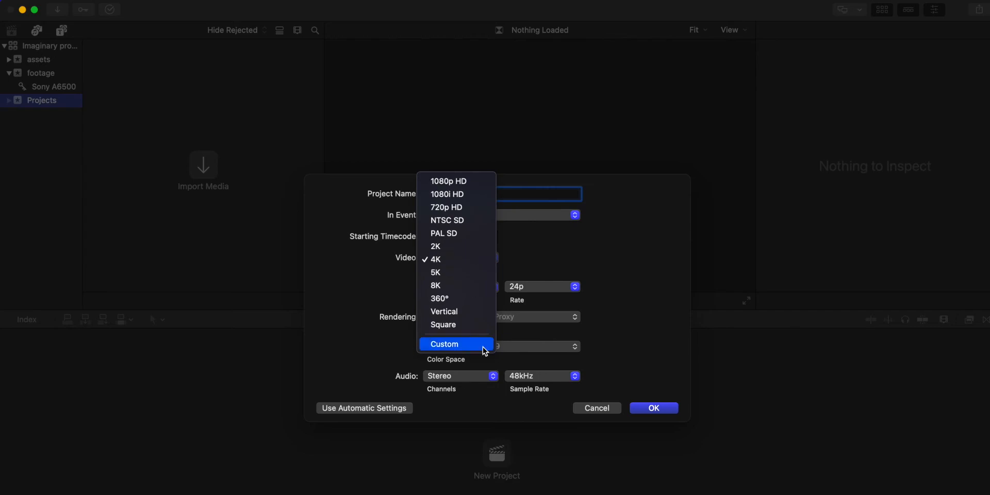
click(483, 345)
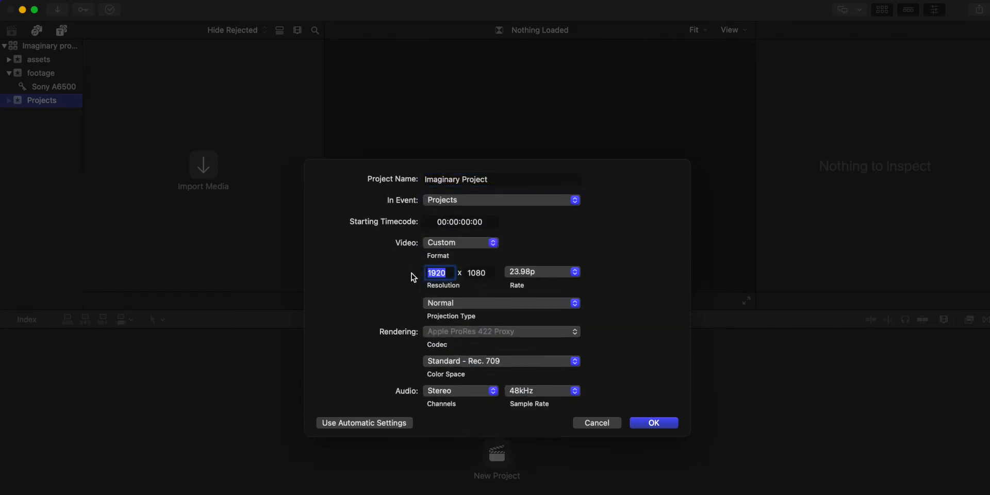
click(545, 272)
click(546, 273)
click(516, 304)
click(320, 335)
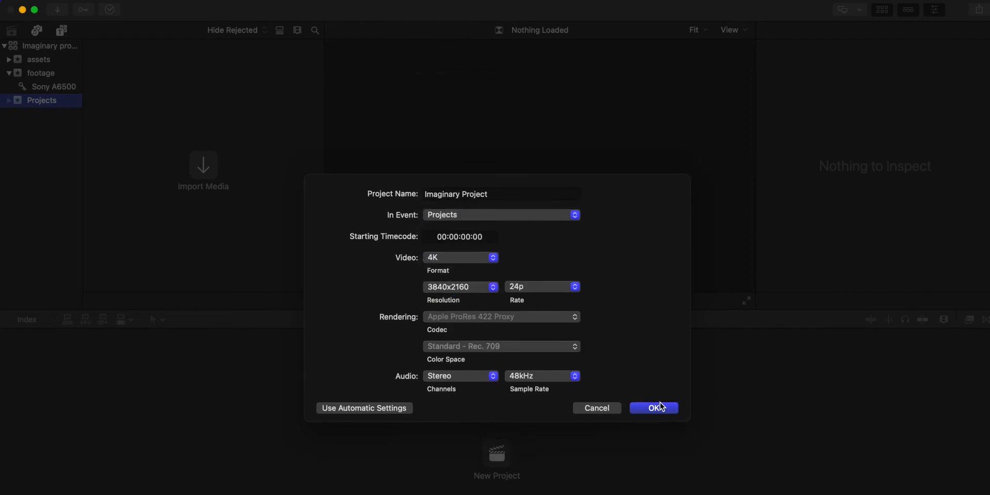
Create the project with 4K 3840x2160 video at 24p and place clip C0040 at the start of its timeline.
click(660, 407)
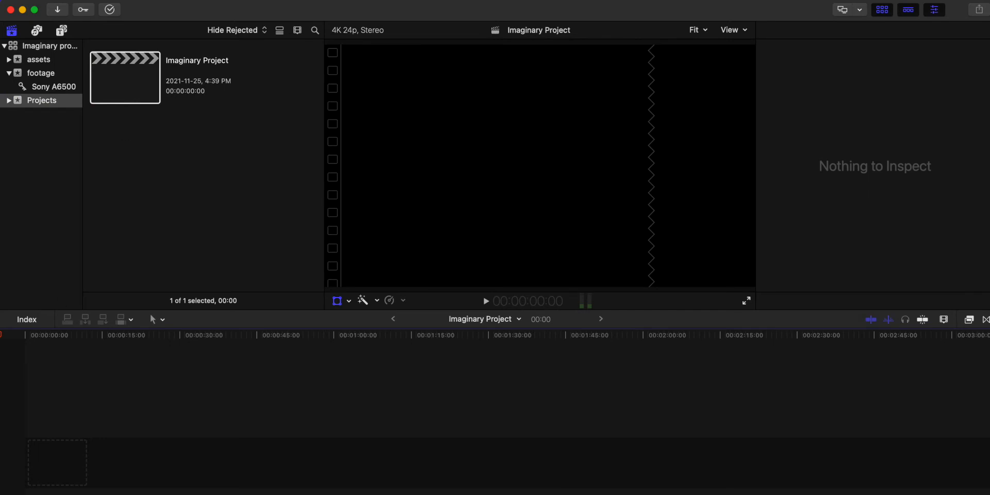
click(56, 427)
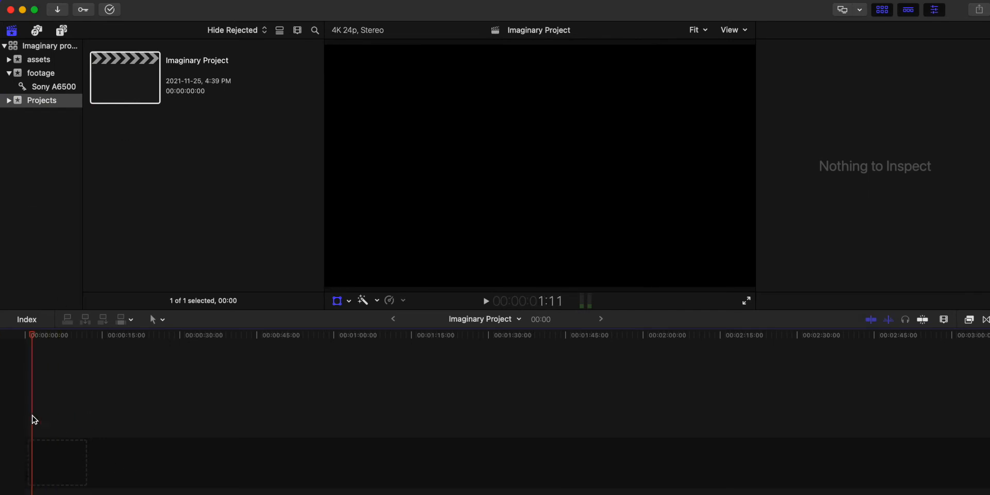
click(61, 88)
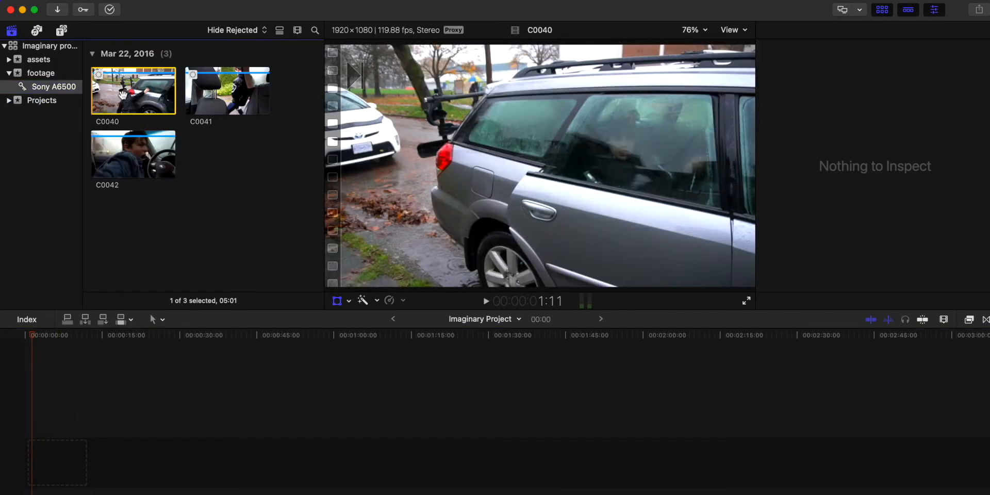
drag(123, 94, 37, 432)
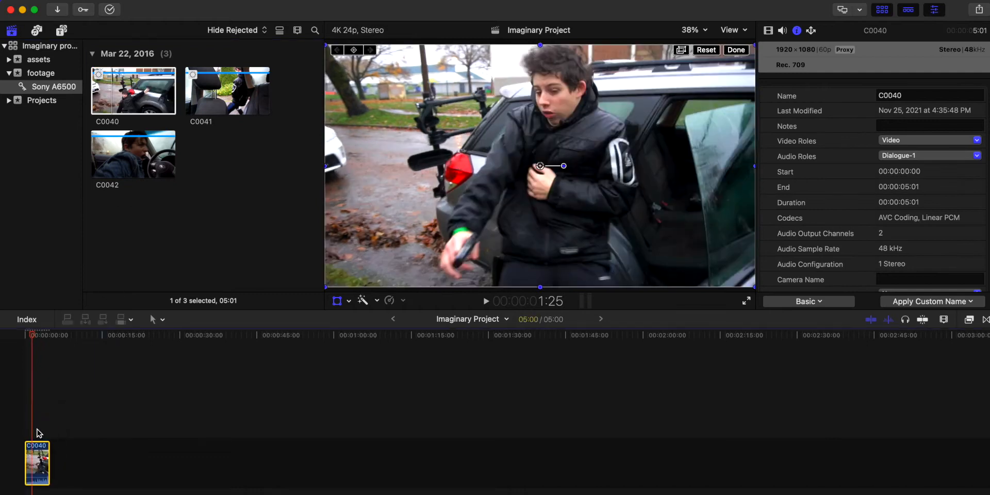
Play clip C0040 from the beginning of the timeline at a scale that shows the whole clip.
click(26, 432)
key(super+equal)
key(super+equal)
key(super+equal)
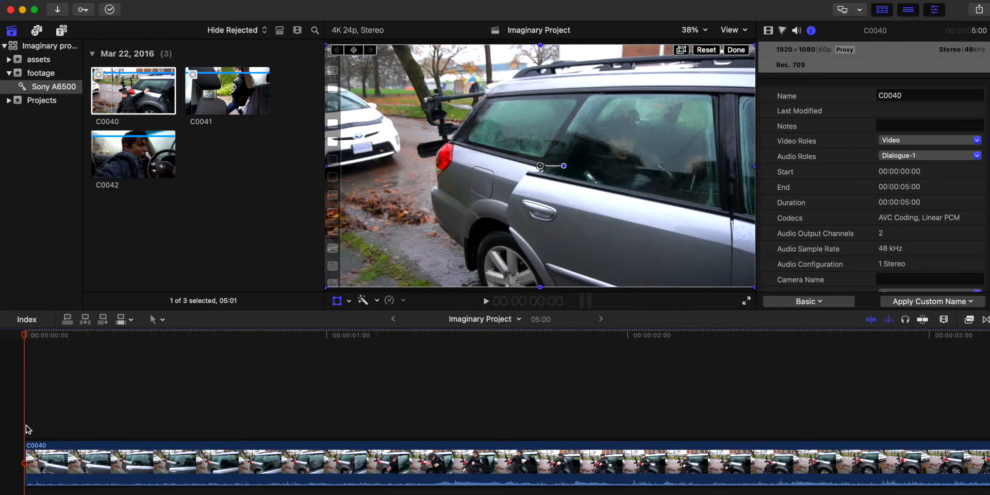
key(super+minus)
key(super+minus)
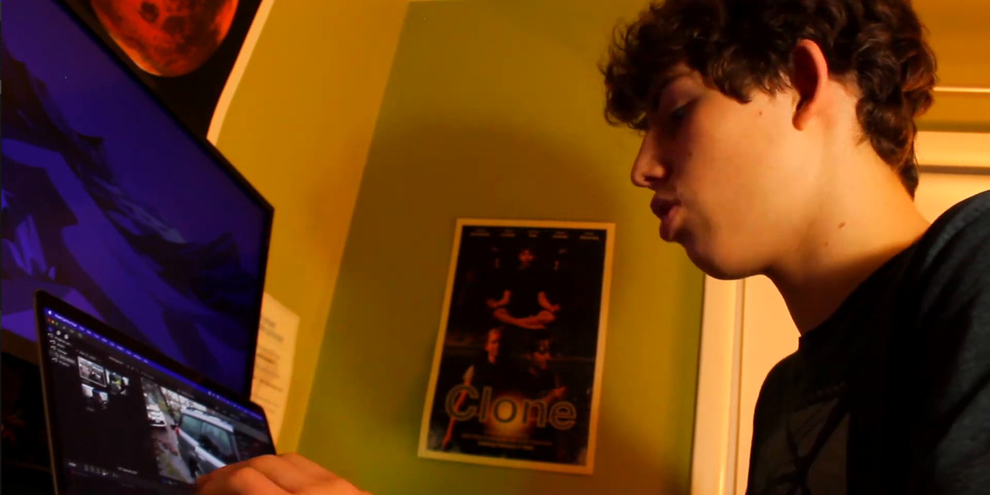
key(space)
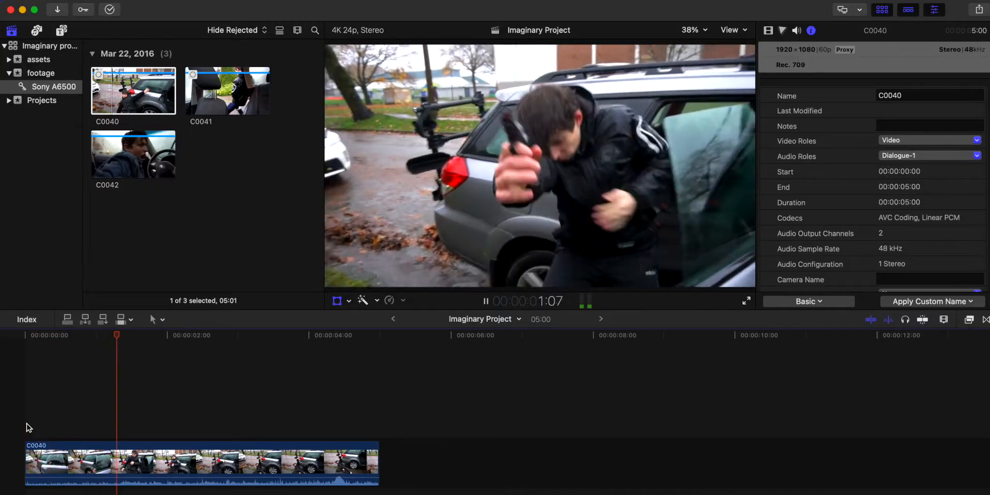
key(shift+t)
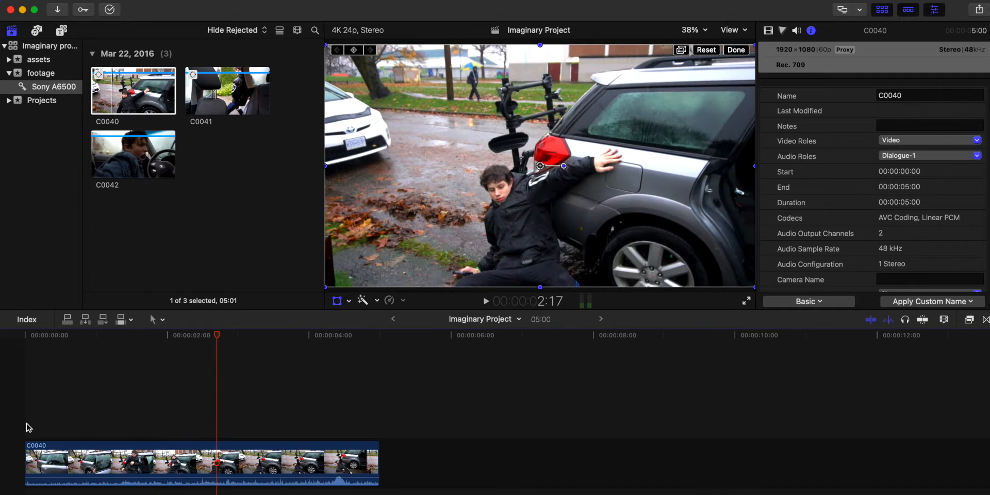
Slow clip C0040 in the timeline to 50% speed and play the slowed footage.
click(48, 406)
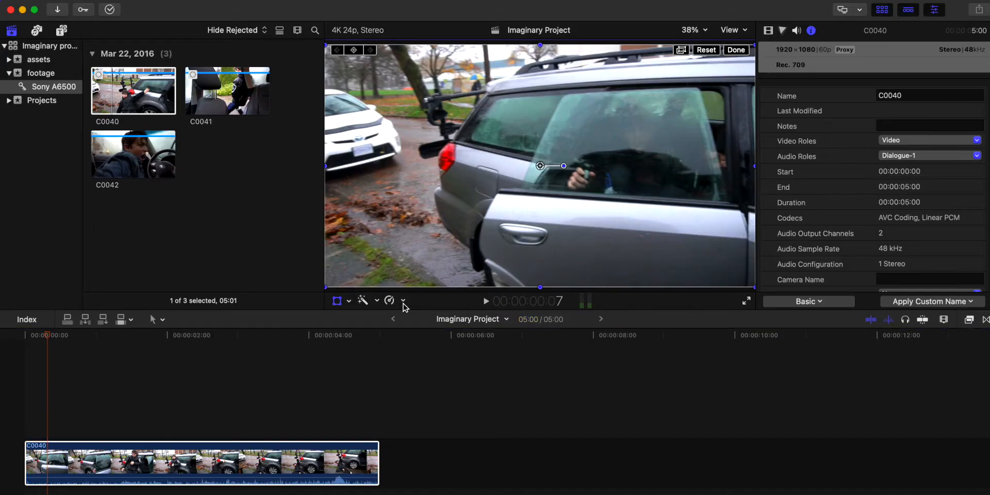
click(404, 302)
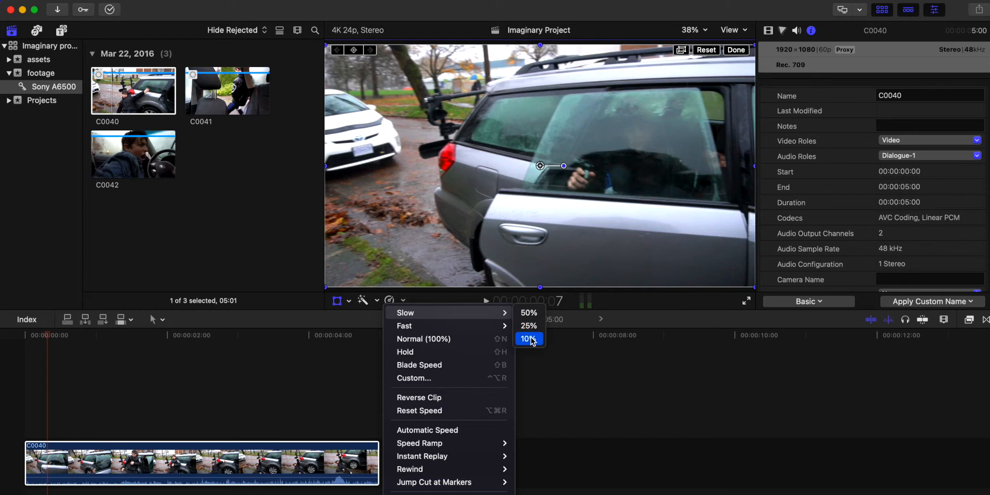
click(539, 316)
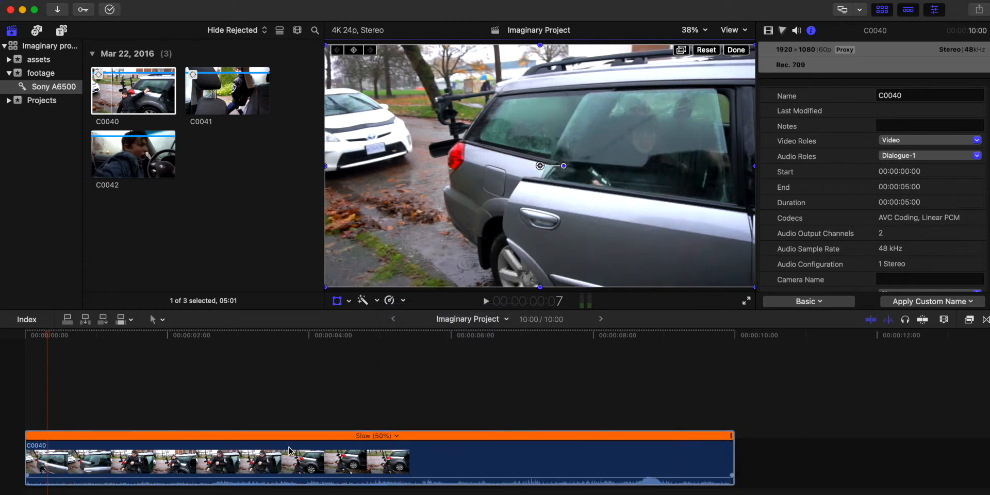
key(space)
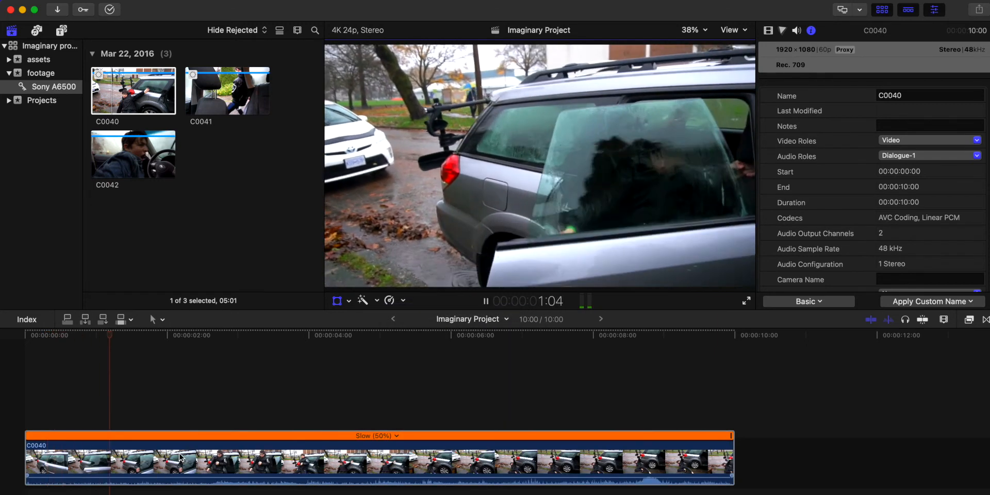
click(259, 413)
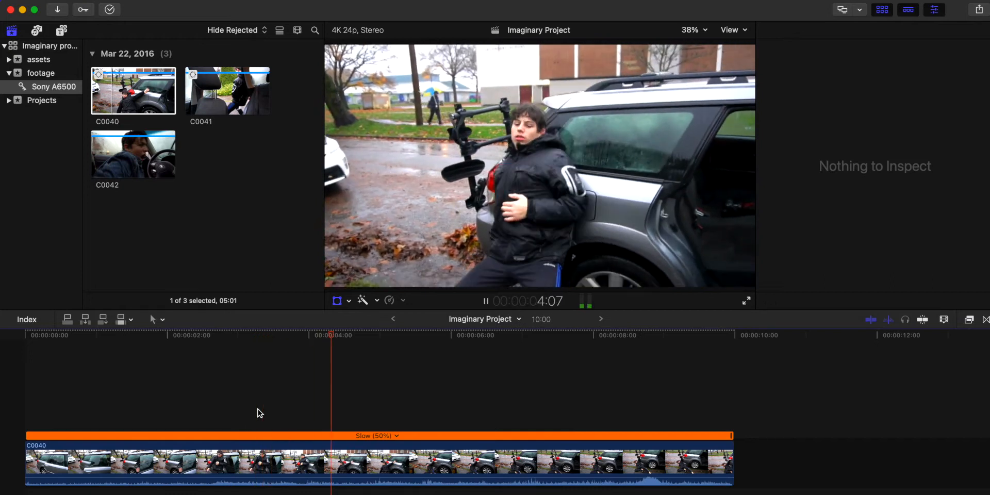
key(space)
Stretch the retiming of clip C0040 until it runs at 15% speed and play the result.
click(727, 442)
drag(731, 437, 55, 438)
key(space)
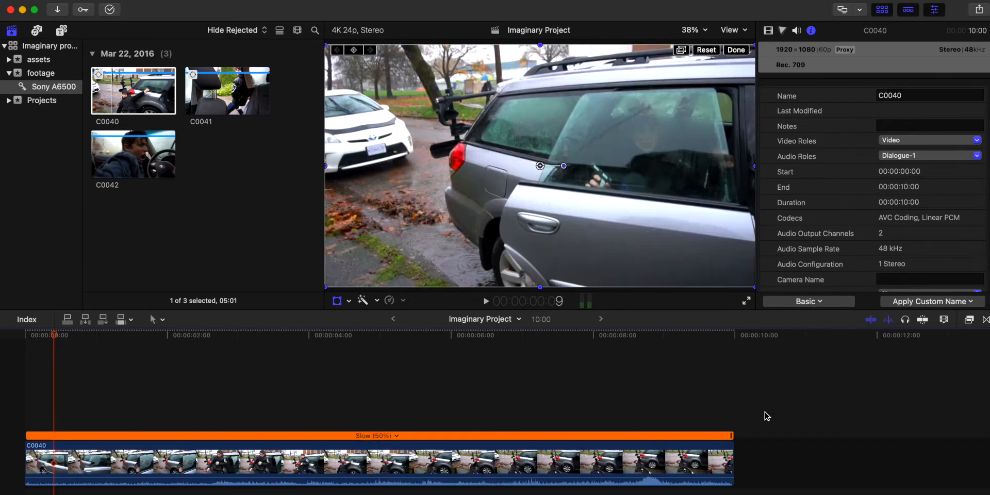
key(super+minus)
drag(382, 441, 795, 436)
key(space)
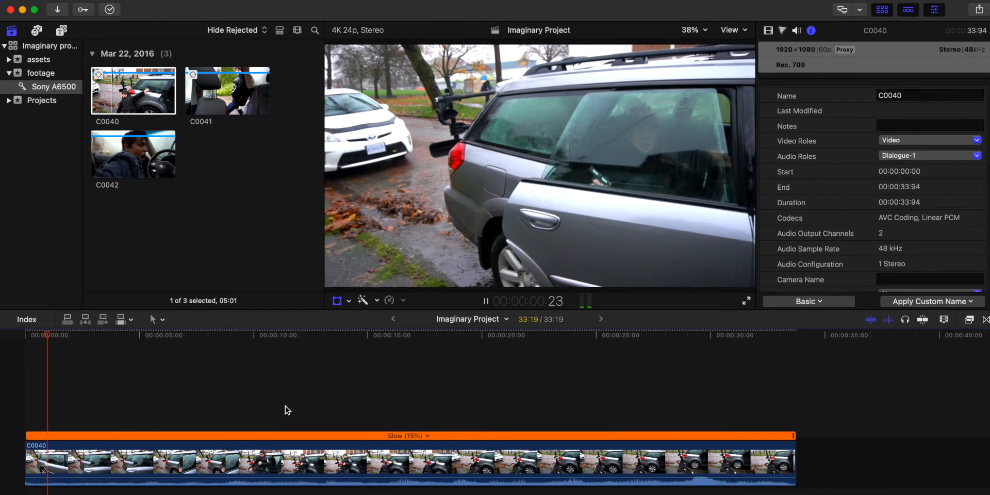
click(285, 407)
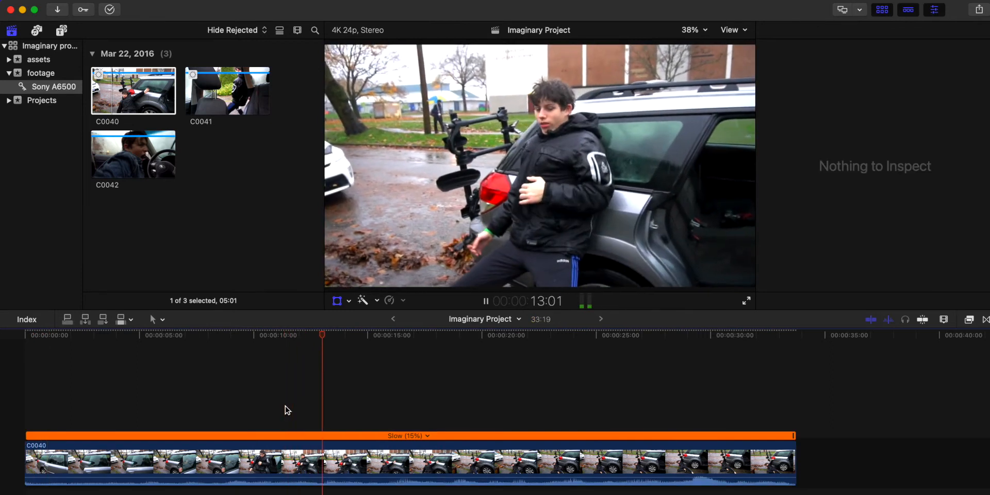
click(292, 389)
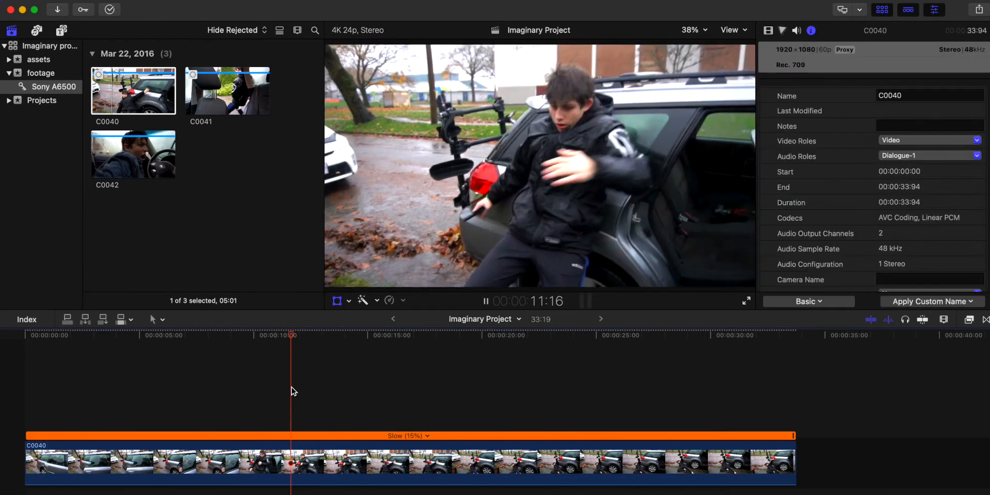
Shorten the retimed clip C0040 until it runs at 31% speed and play it from near the start.
drag(794, 436, 393, 440)
click(139, 398)
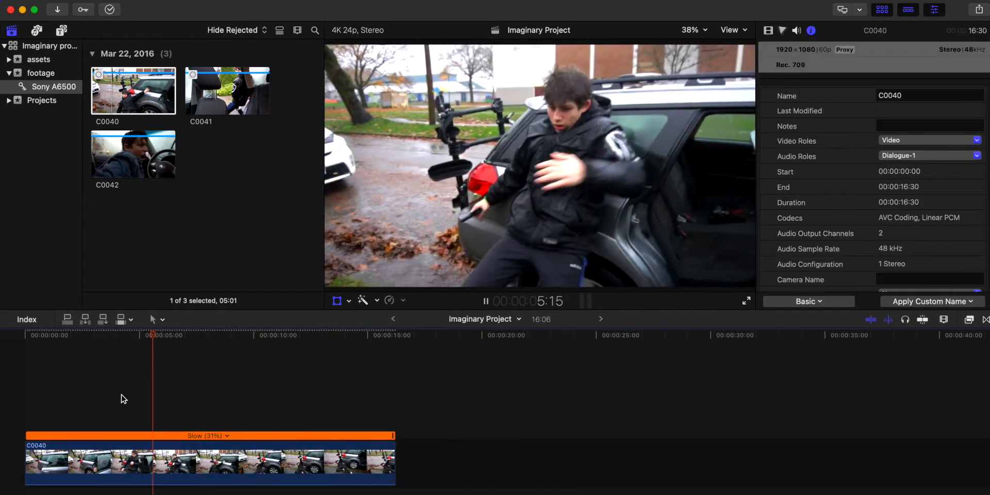
click(120, 161)
click(69, 390)
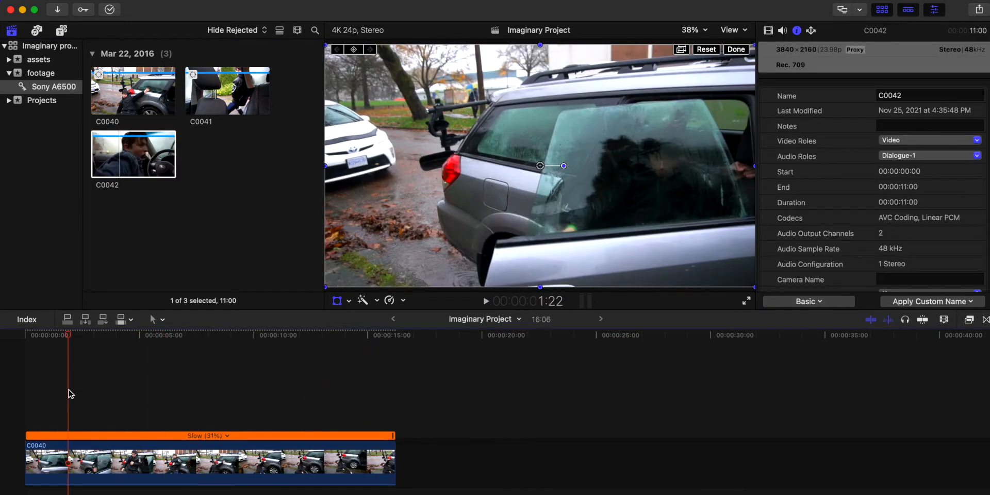
click(33, 394)
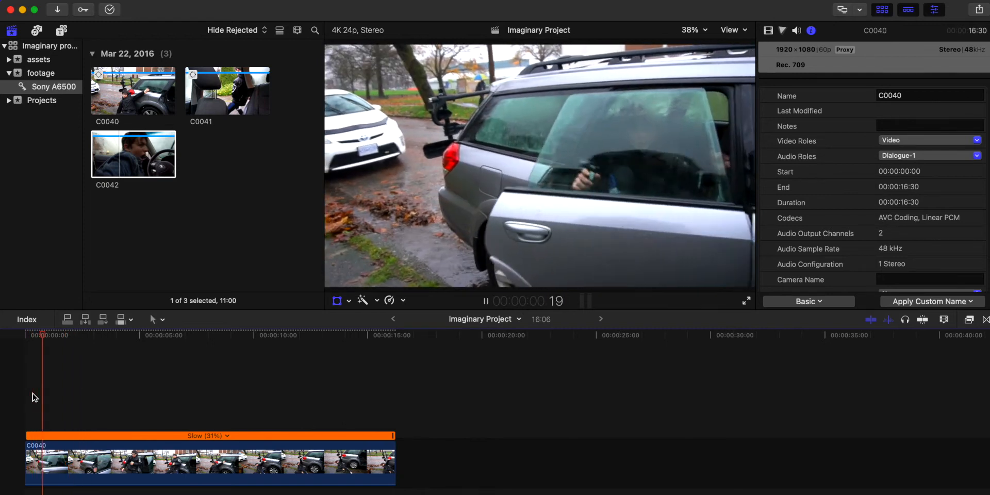
Preview clip C0041, connect it above C0040 at about 7 seconds and trim it to a short section.
click(192, 100)
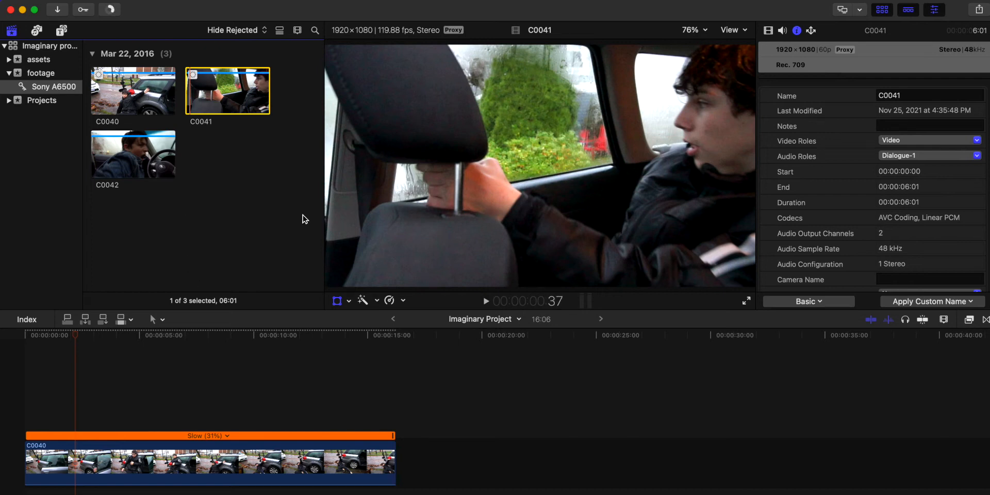
key(space)
drag(244, 106, 195, 381)
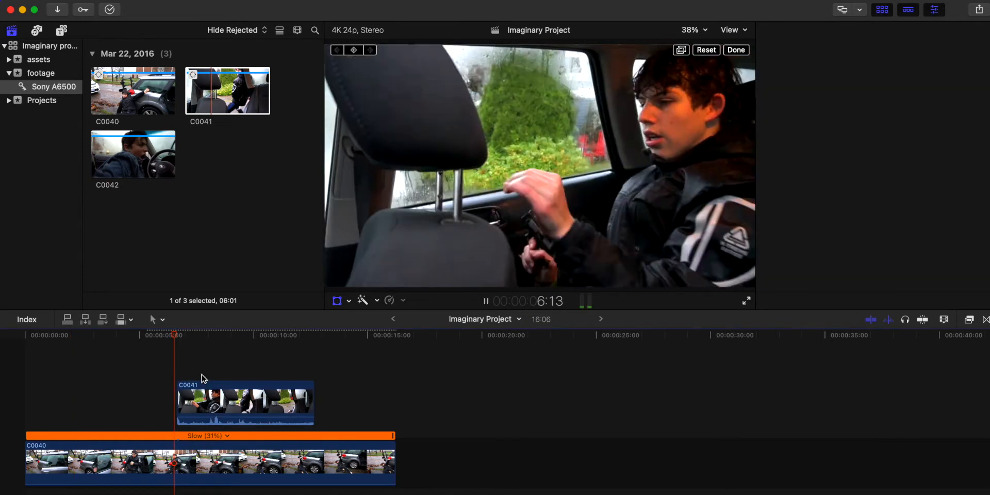
key(space)
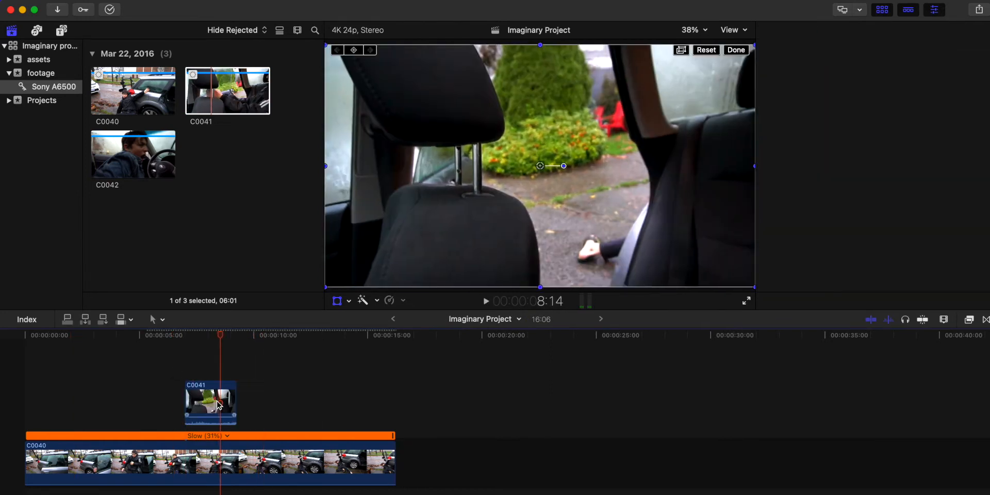
Delete the connected clip C0041 and the clip C0040 from the project timeline.
click(219, 405)
key(Delete)
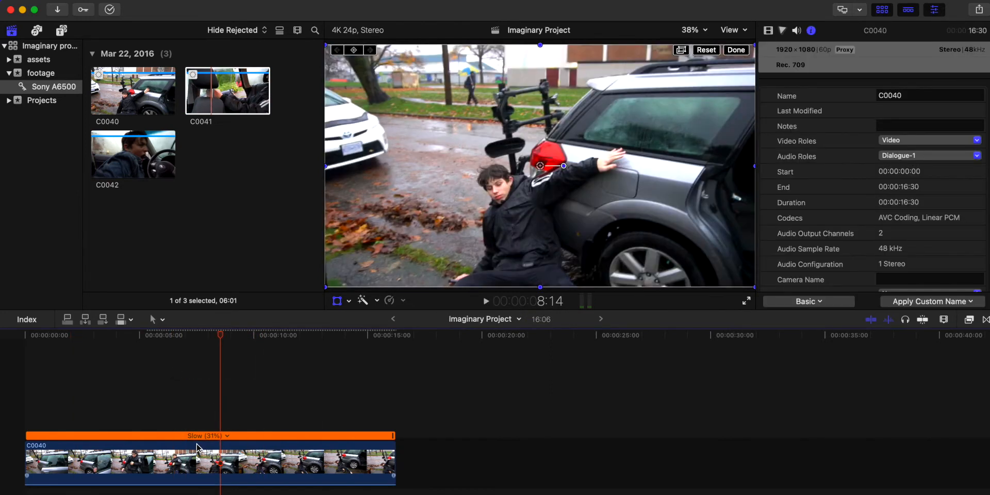
click(199, 448)
key(Delete)
Create a multicam clip named "Multicam Clip 1" from C0040 and C0041 in the footage event, using audio for synchronization.
super+click(144, 98)
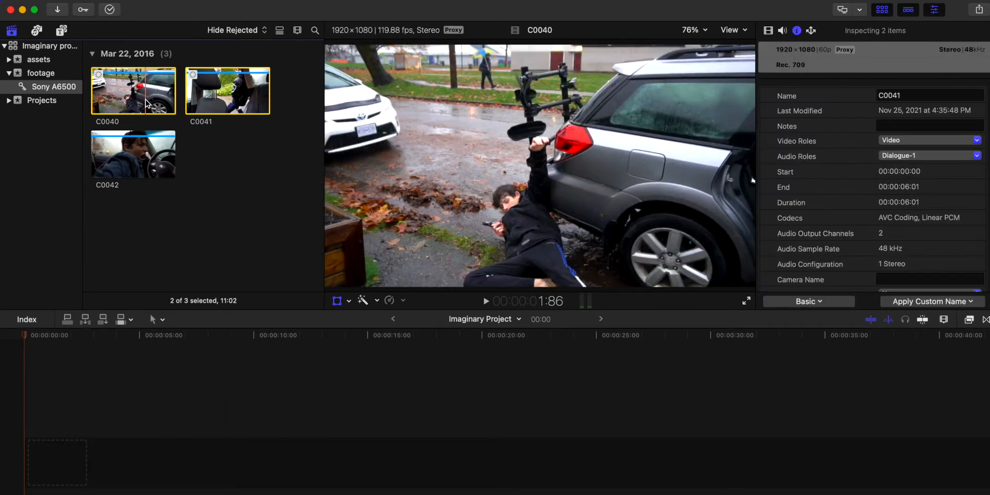
right_click(146, 98)
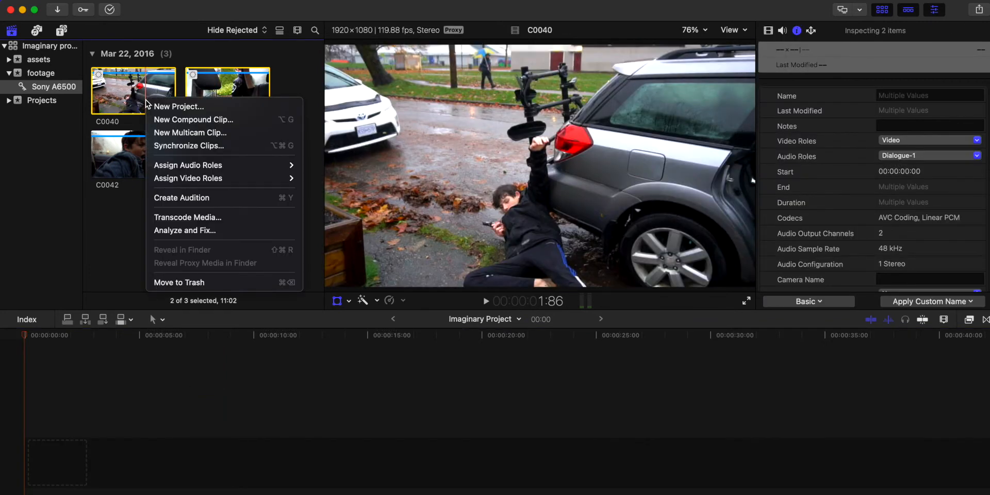
click(200, 134)
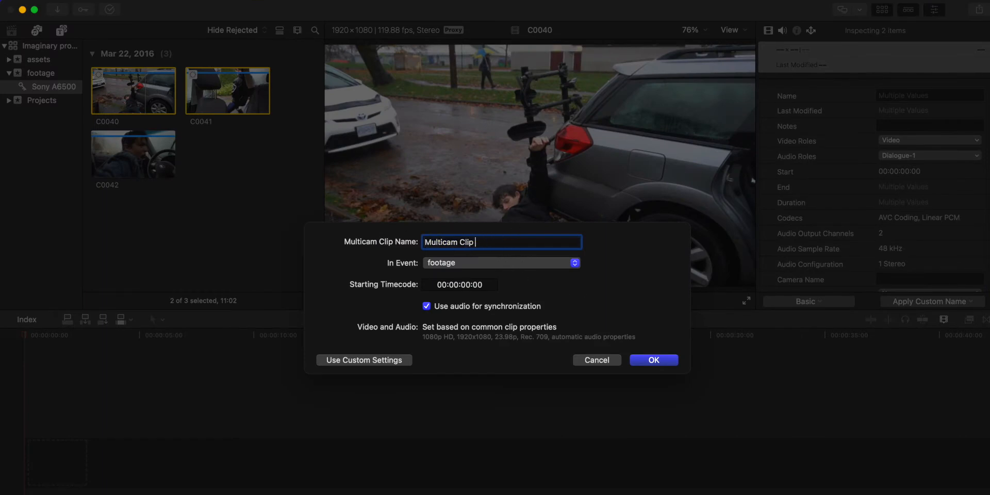
click(501, 264)
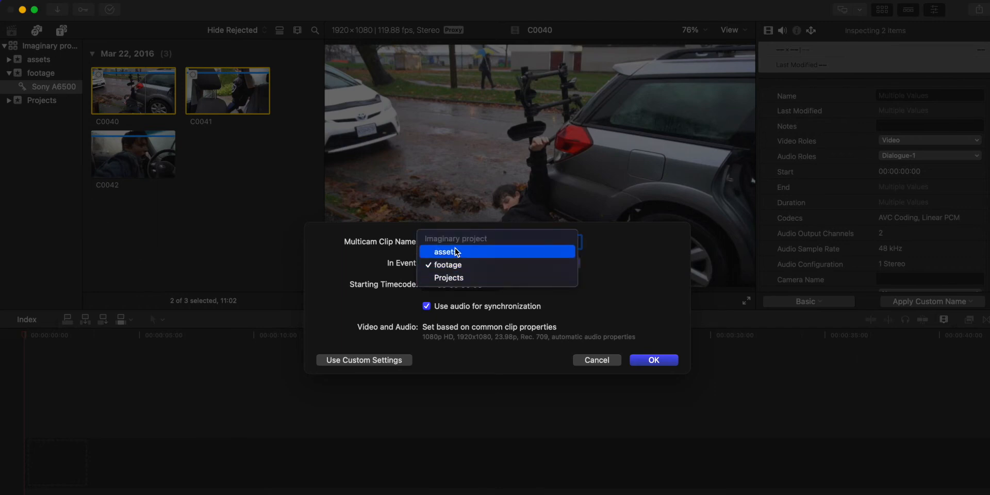
click(444, 265)
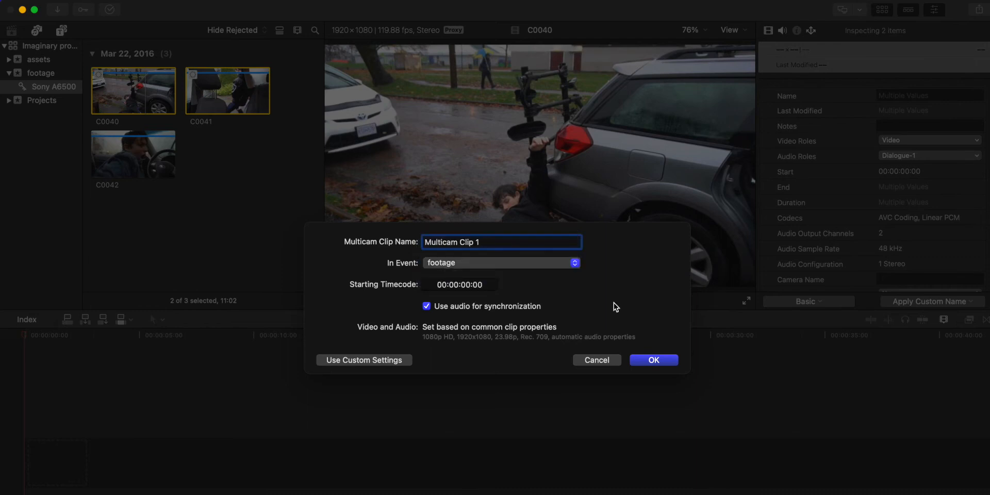
click(652, 360)
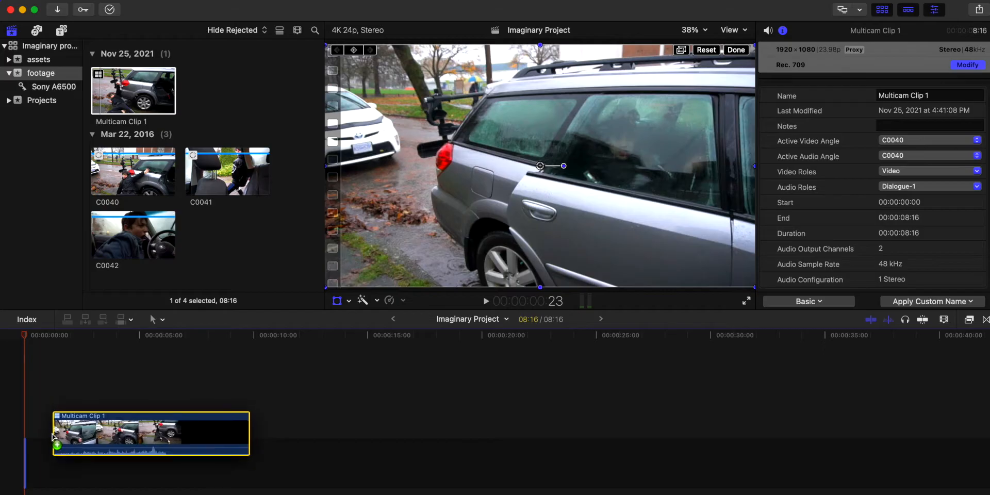
Place Multicam Clip 1 at the start of the empty timeline and display its angles beside the viewer.
drag(59, 438, 38, 459)
click(31, 410)
key(space)
key(shift+t)
click(733, 30)
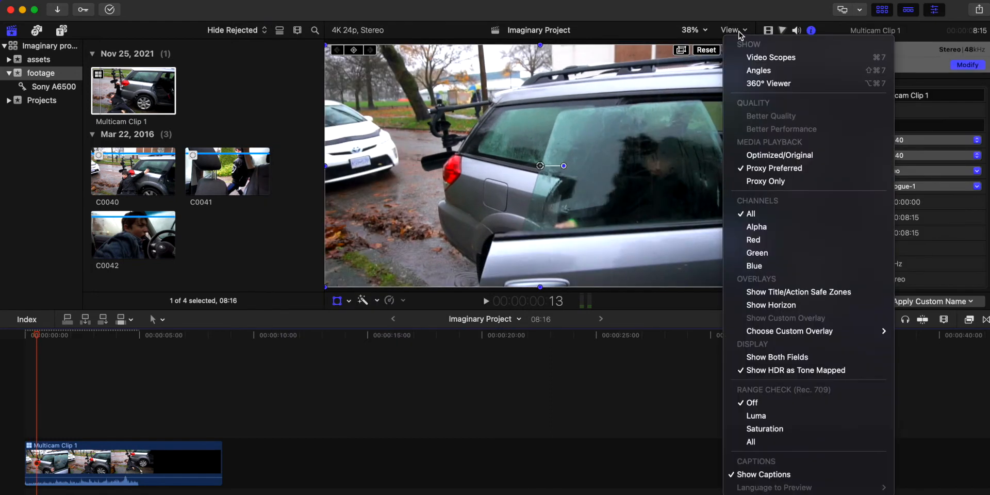
click(781, 76)
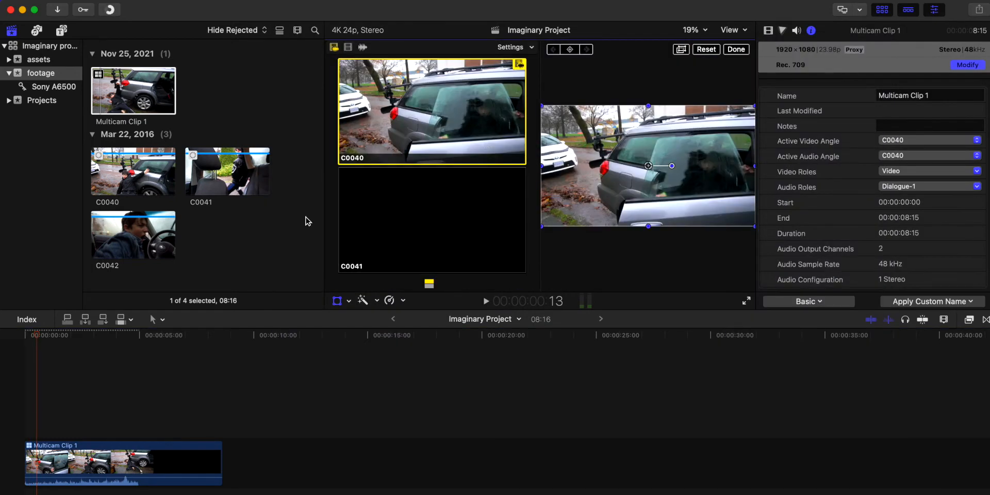
Play Multicam Clip 1 at several points to check how angles C0040 and C0041 line up.
click(129, 201)
click(78, 421)
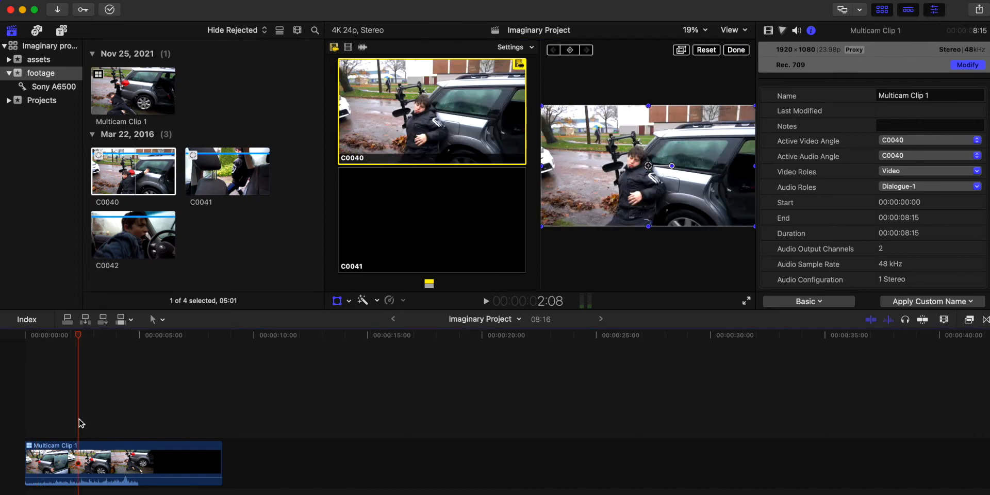
key(space)
click(123, 424)
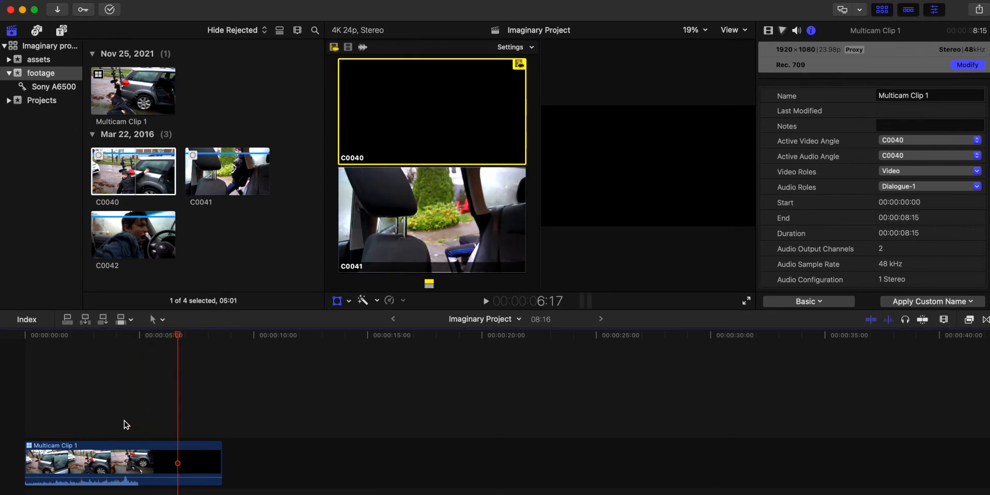
key(space)
Open Multicam Clip 1 for angle editing, align C0041 with the start of C0040 and trim about 21 frames off C0041's beginning.
double_click(150, 470)
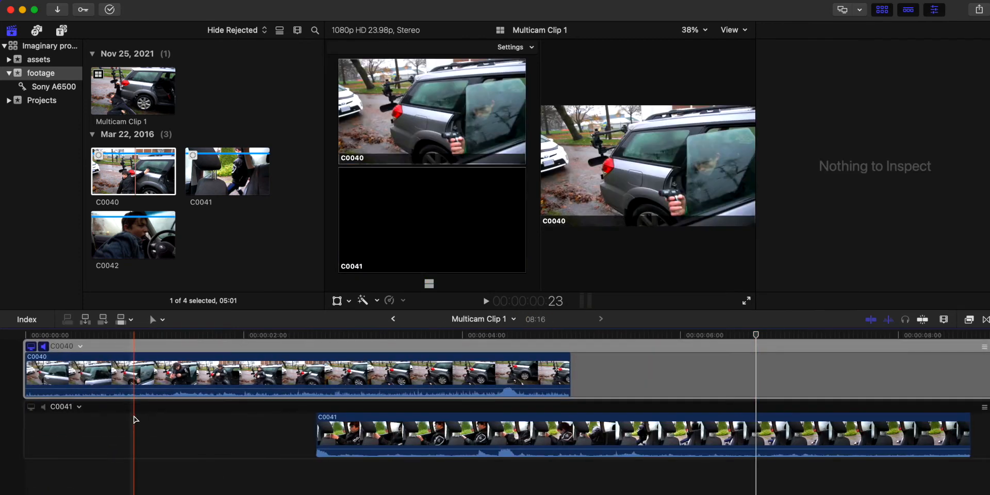
drag(358, 435, 67, 434)
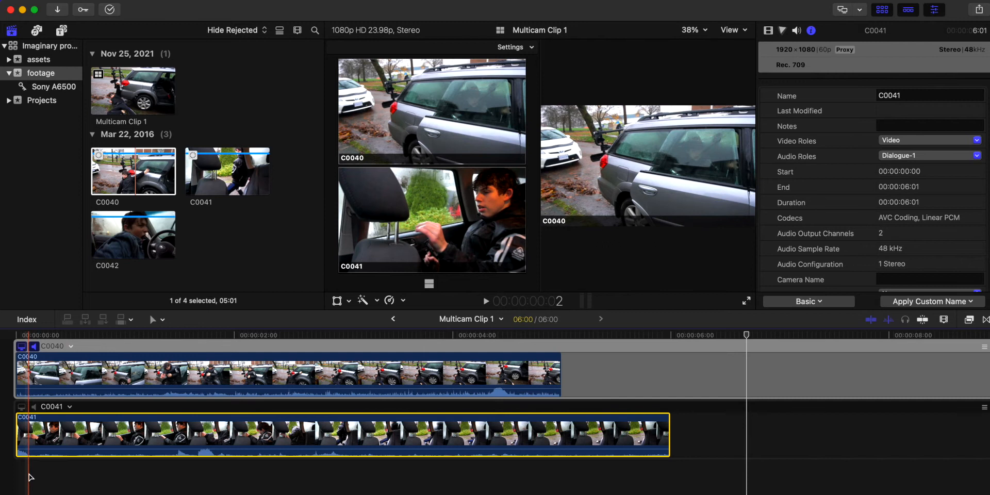
key(space)
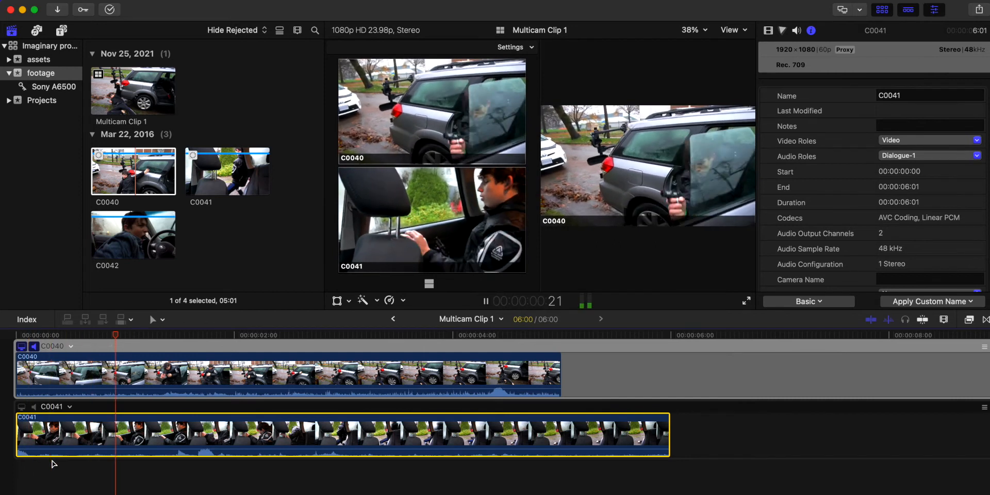
key(space)
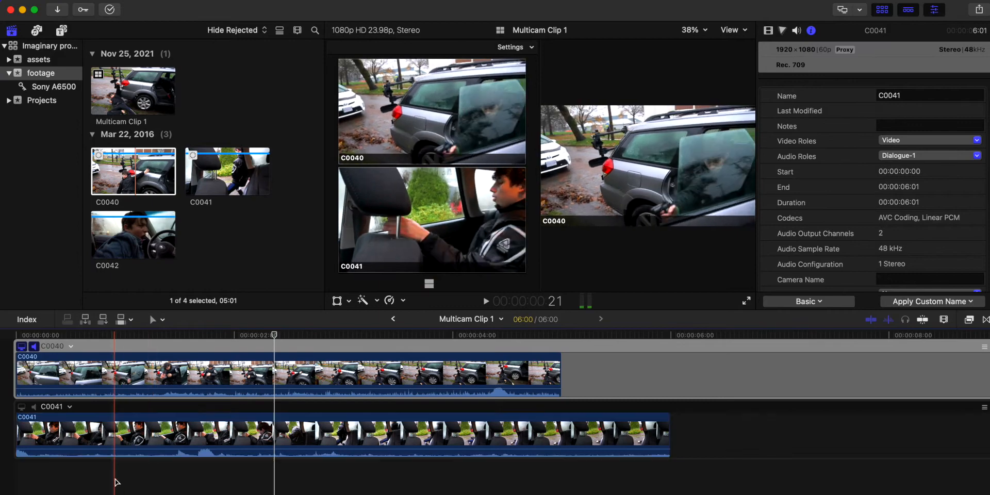
scroll(872, 196, down, 3)
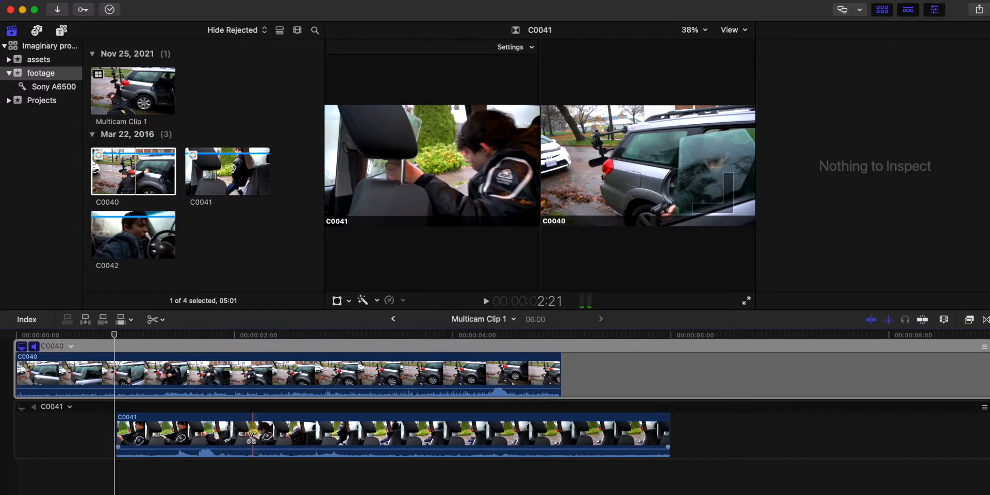
Try splitting angle clip C0041 at two points with the Blade tool and undo both cuts.
click(251, 438)
click(201, 439)
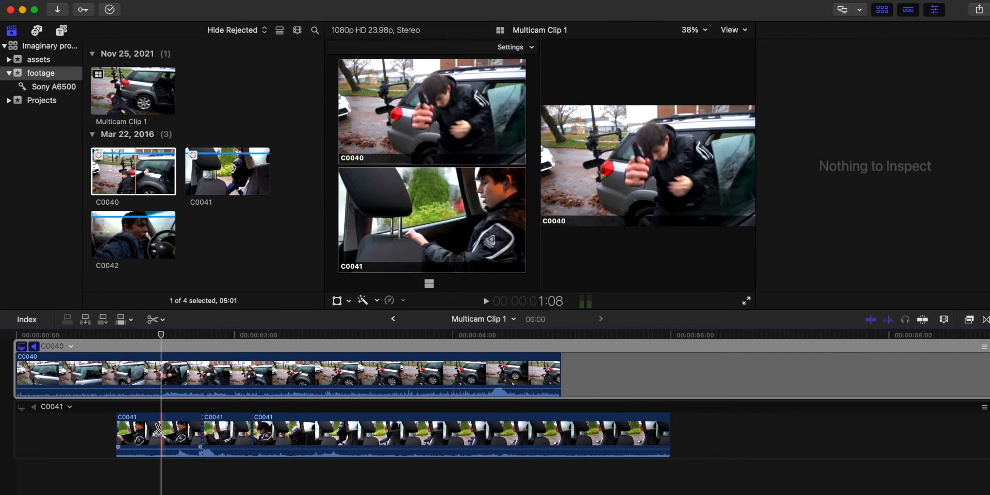
key(super+z)
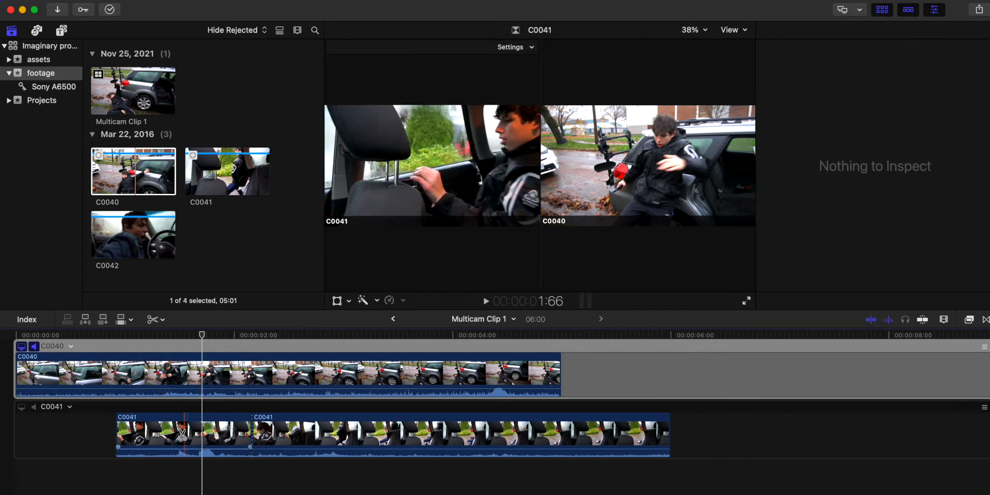
key(a)
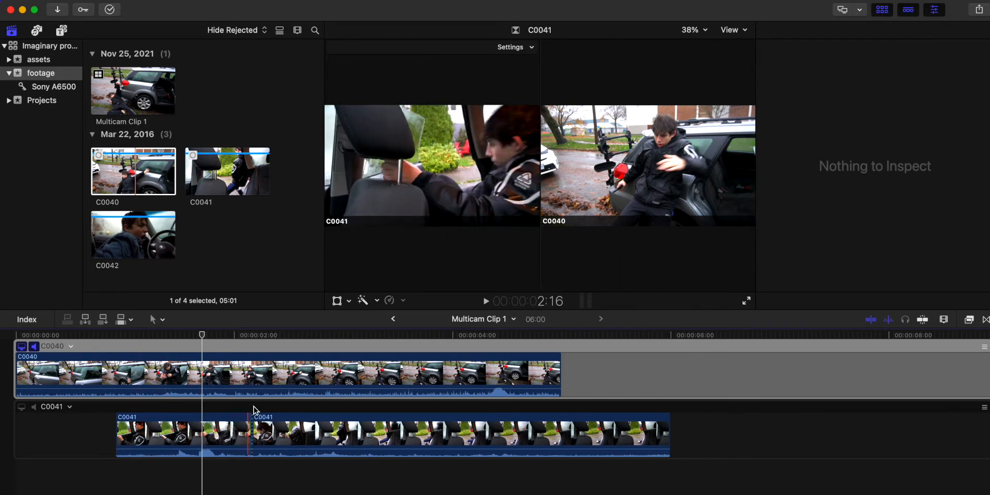
key(super+z)
Move the trimmed clip C0041 to the start of the multicam timeline and play both angles together.
click(112, 435)
drag(216, 435, 116, 434)
key(space)
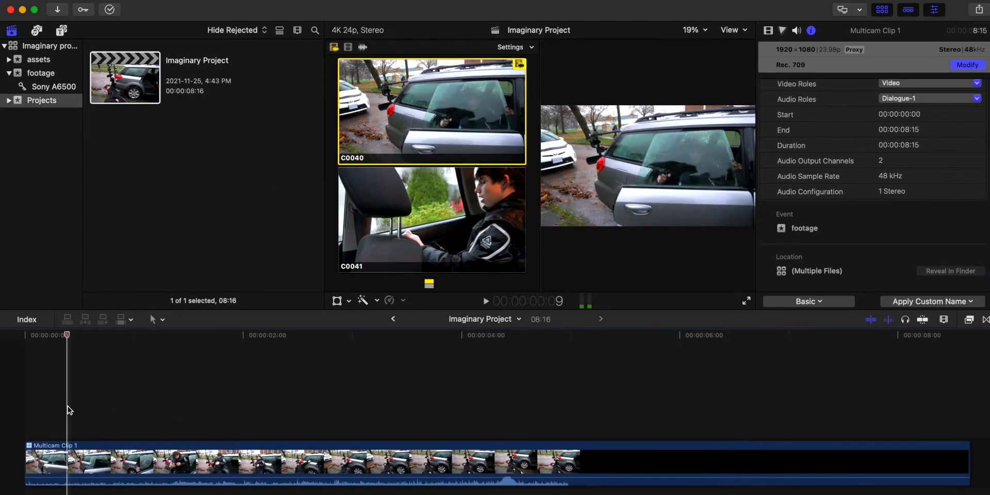
Cut Multicam Clip 1 to angle C0041 at about 1:18 during playback, and delete the black remainder after about 5:01.
key(space)
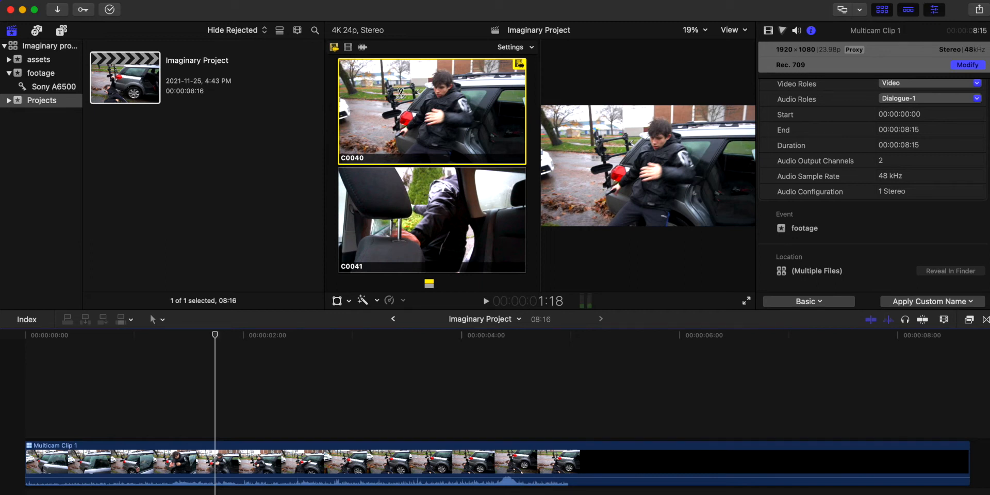
click(394, 201)
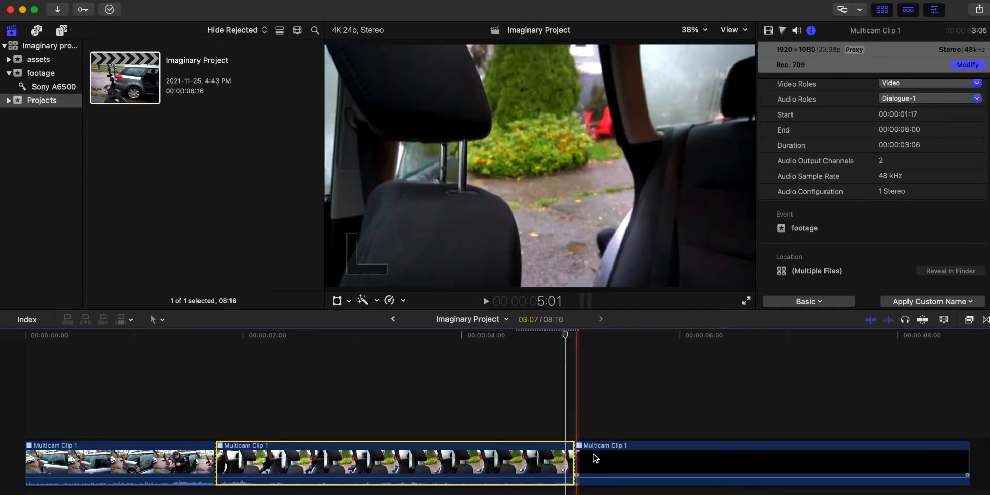
click(596, 458)
key(Delete)
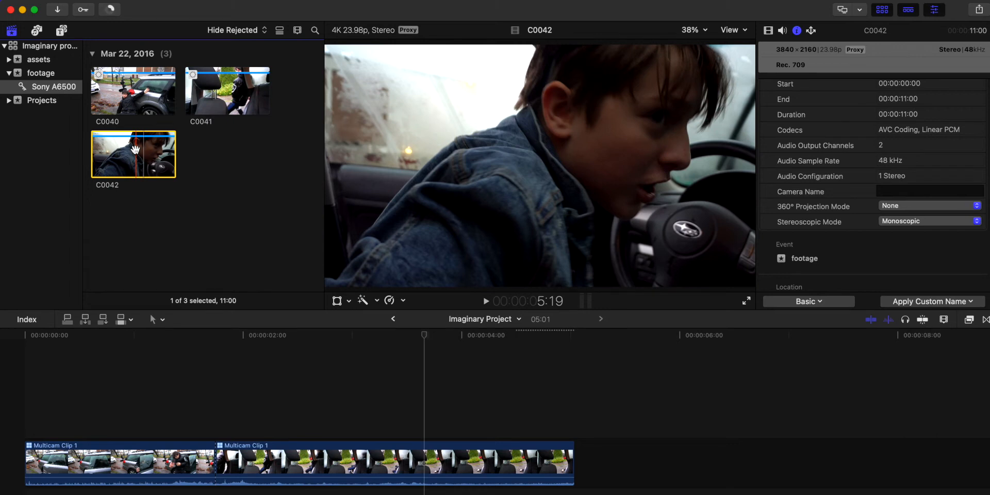
Append clip C0042 from the footage event to the end of the timeline and trim 14 frames off its beginning.
drag(125, 153, 150, 170)
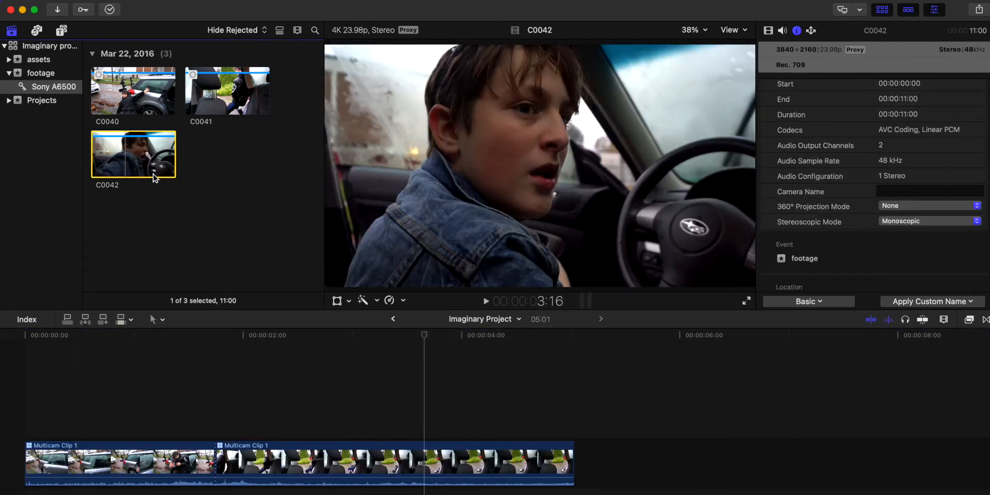
key(e)
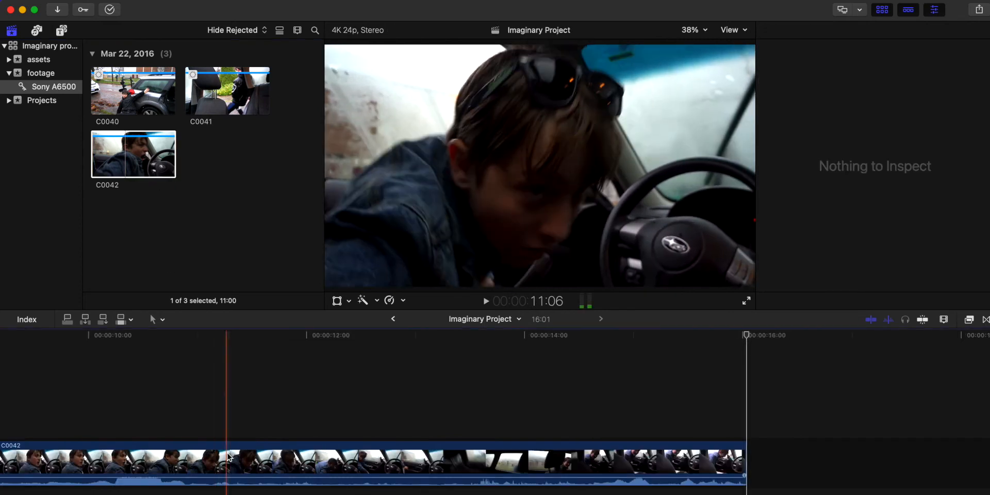
click(618, 409)
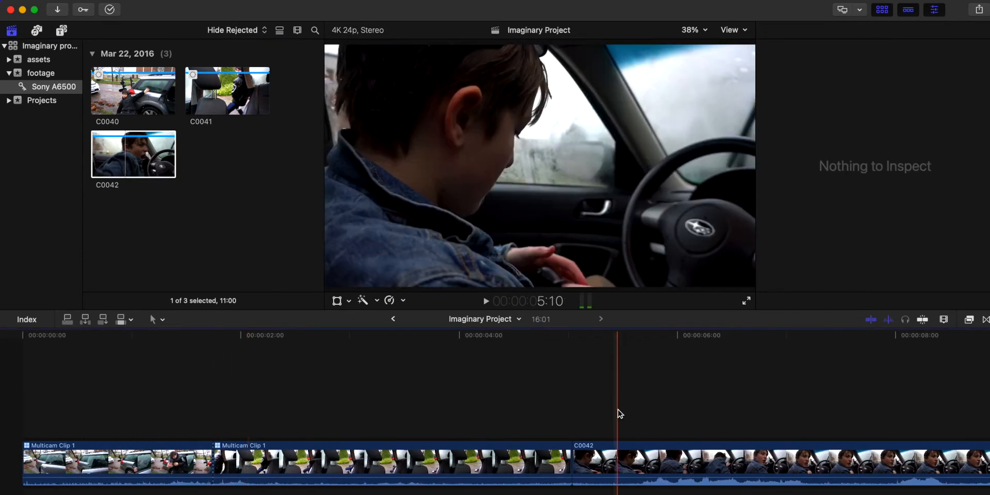
key(space)
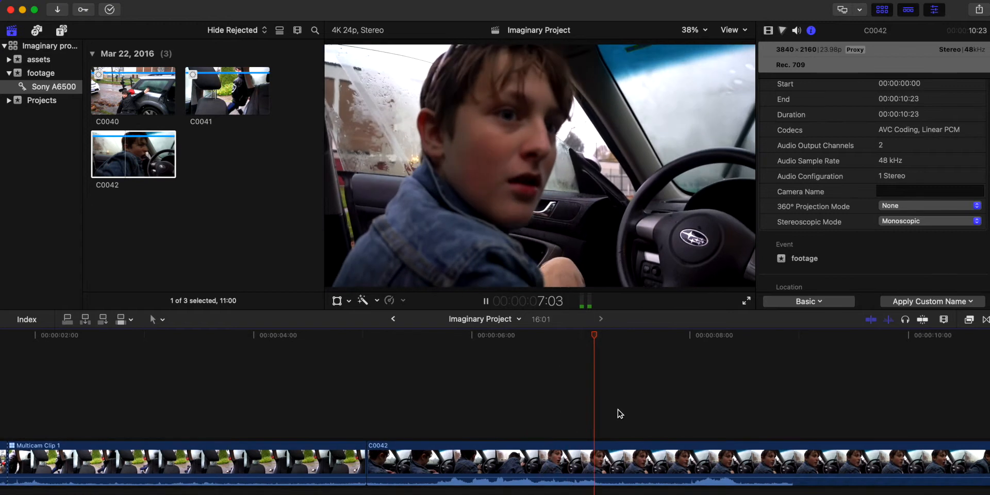
key(space)
scroll(618, 409, left, 5)
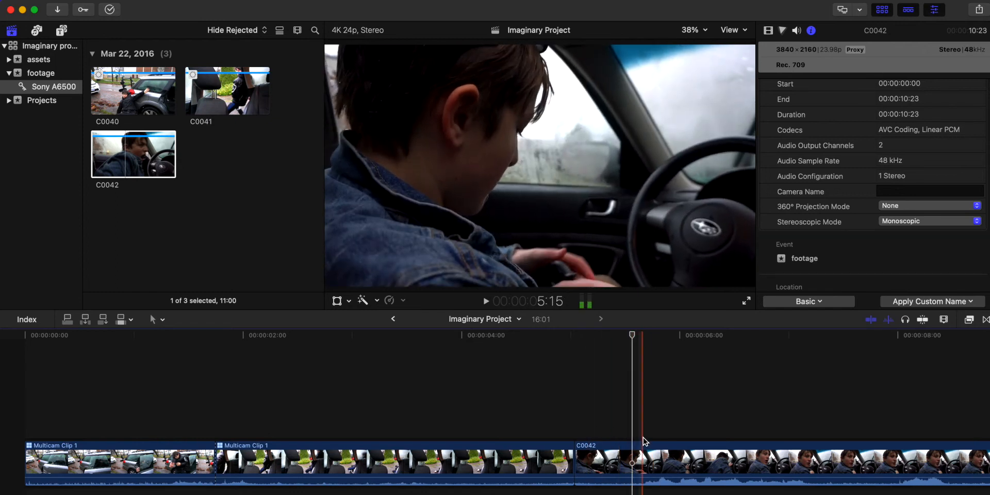
key(alt+[)
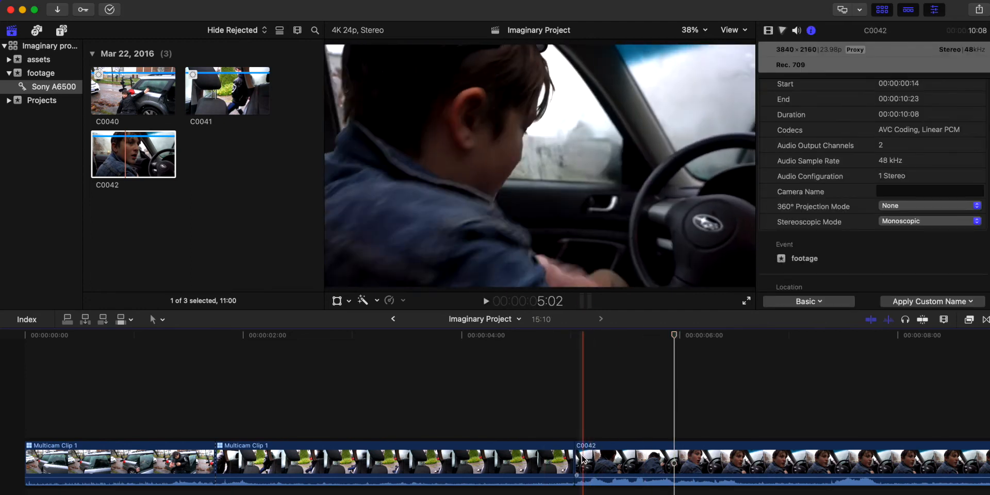
Move C0042 to the start of the timeline, split it about 14 frames in and place the remainder after the multicam clips.
drag(591, 460, 70, 411)
click(175, 405)
key(space)
key(space)
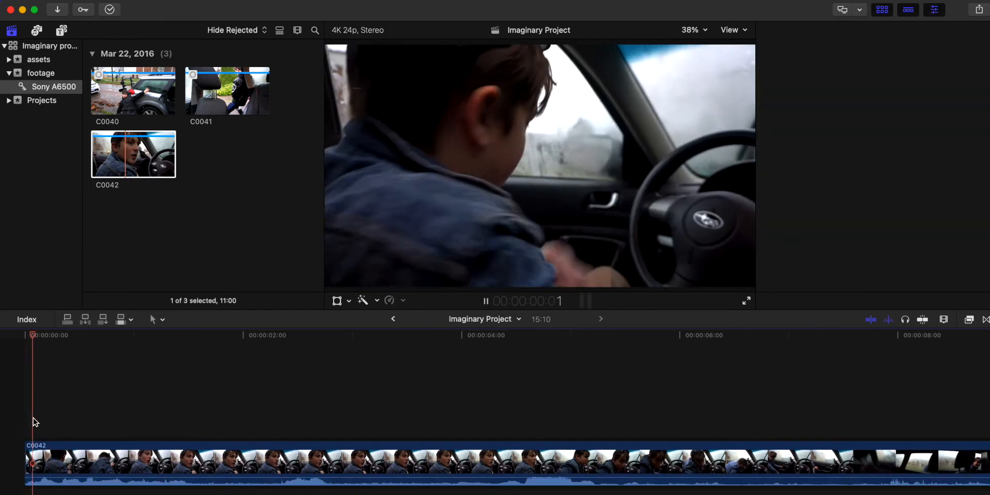
key(space)
key(space)
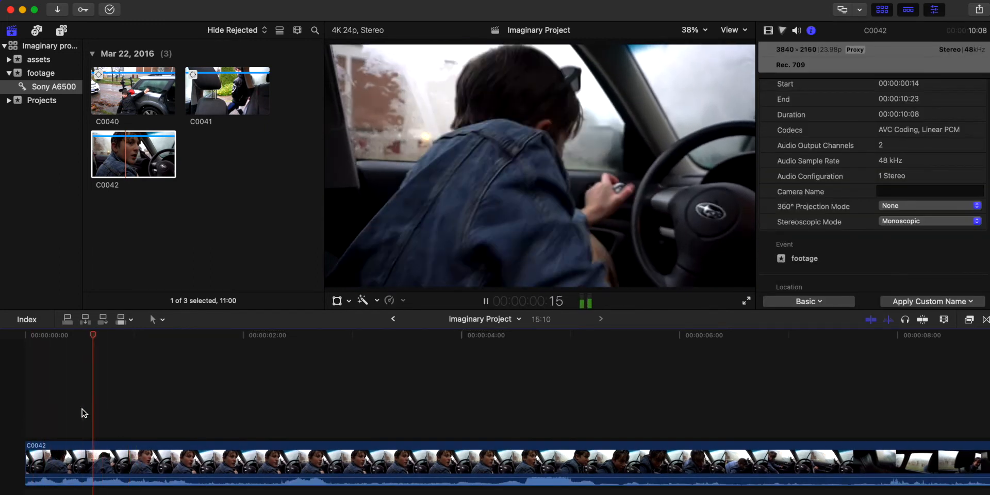
click(91, 460)
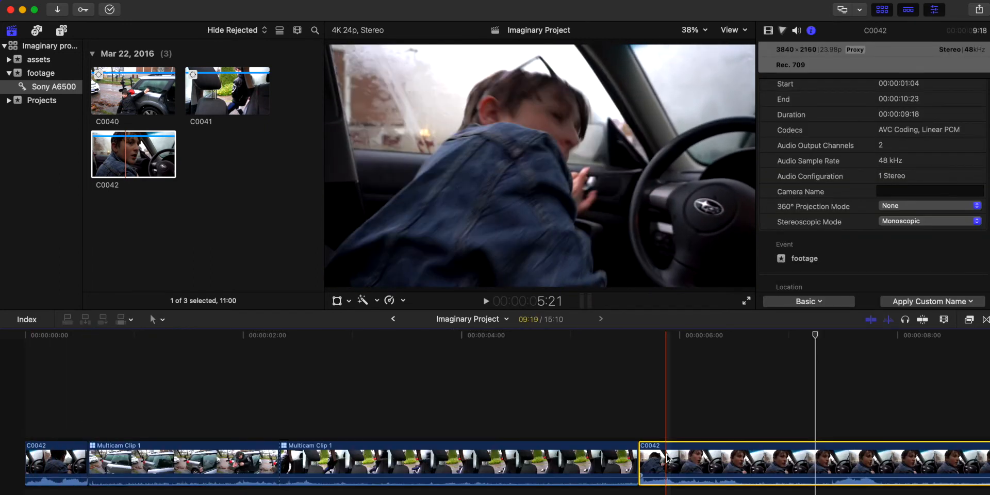
Play the last C0042 clip and trim its beginning so it starts at source time 00:00:04:21.
scroll(667, 458, right, 5)
click(681, 400)
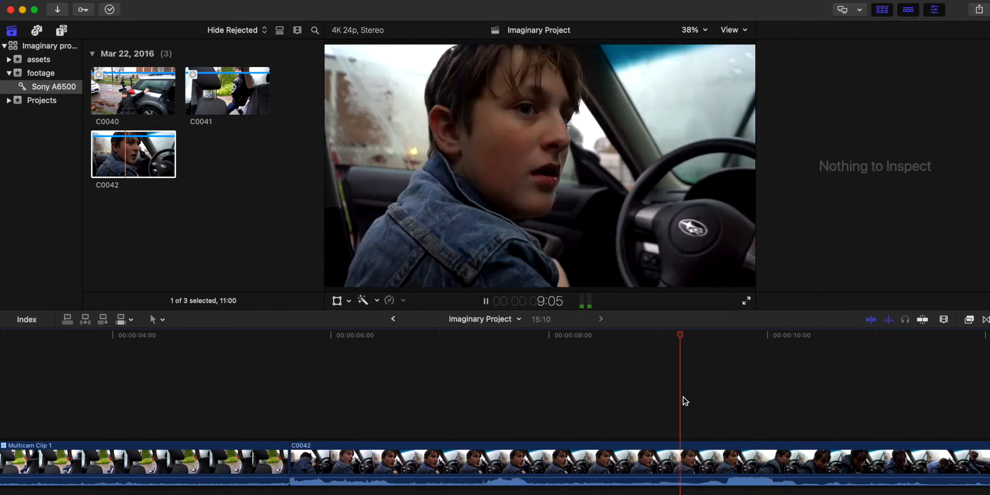
click(696, 453)
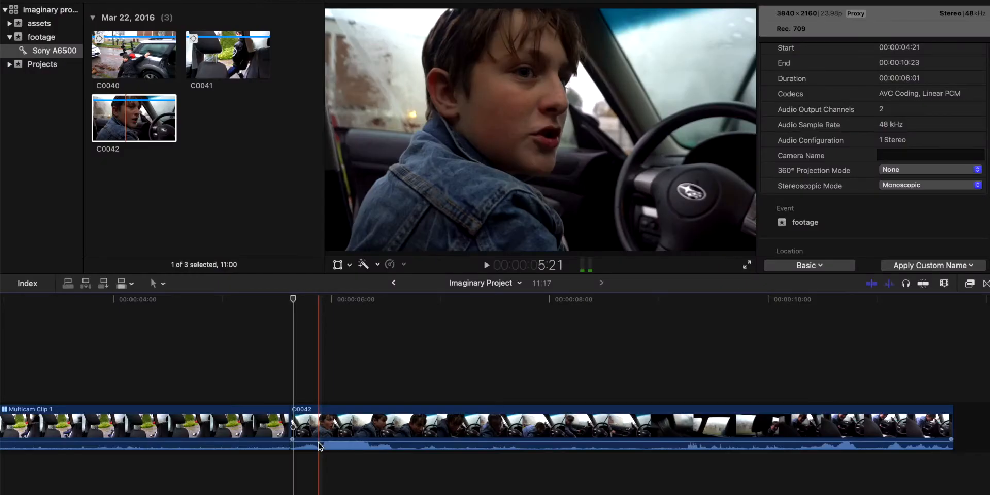
Expand the last C0042 clip's audio, try detaching it from the video, and undo these changes.
click(319, 446)
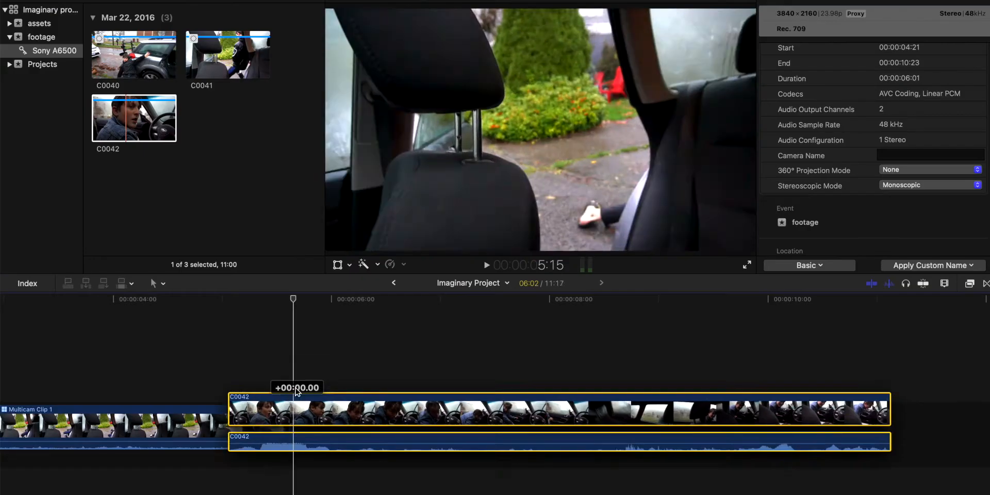
drag(245, 411, 326, 428)
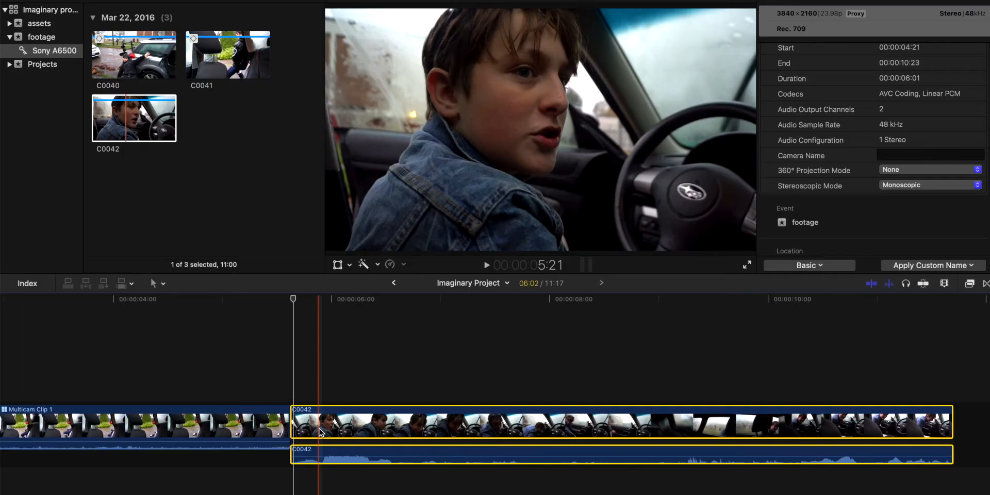
right_click(320, 433)
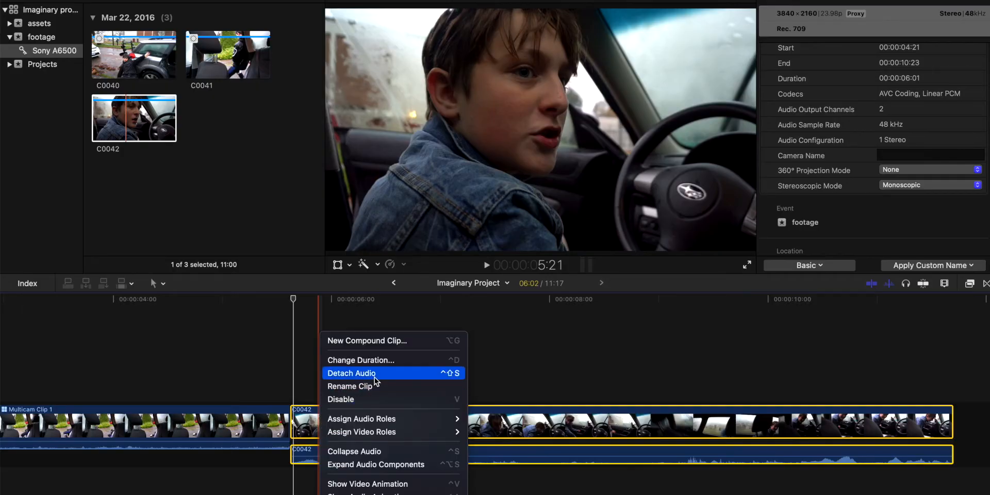
click(375, 373)
drag(310, 457, 310, 489)
key(super+z)
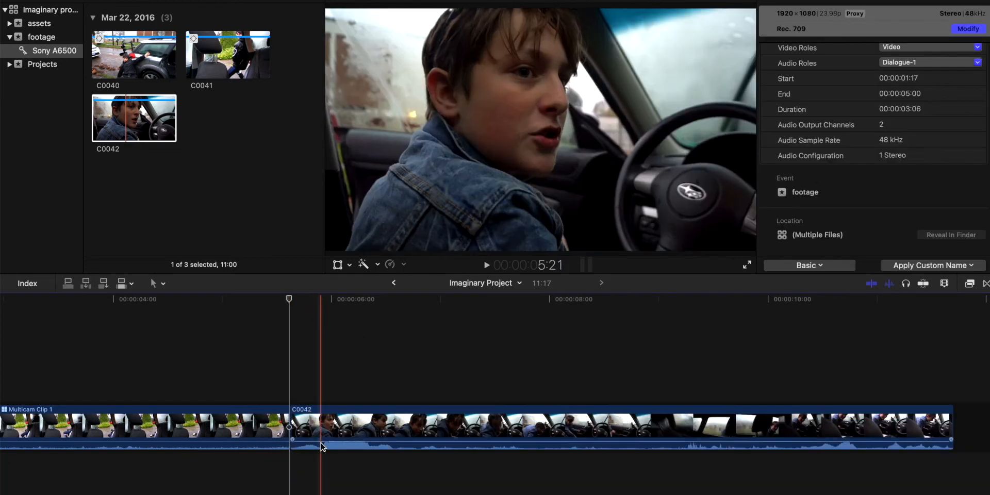
Expand the last C0042 clip's audio, trim about 12 frames off only the video's start for a J-cut, and play the transition.
double_click(318, 448)
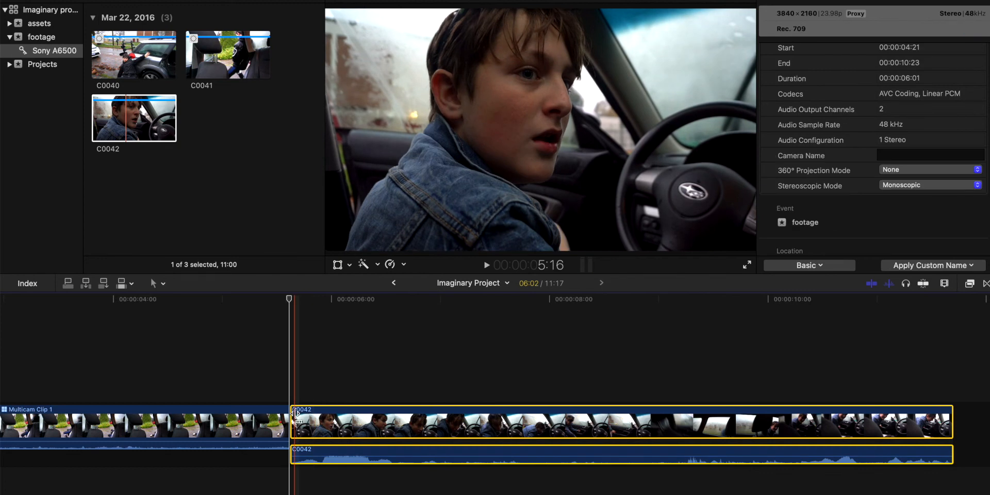
drag(295, 412, 349, 403)
key(space)
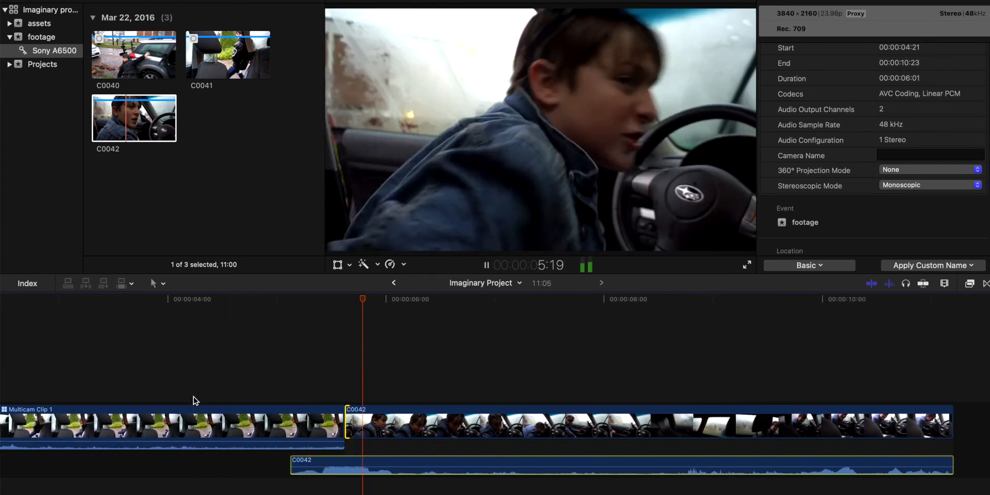
key(space)
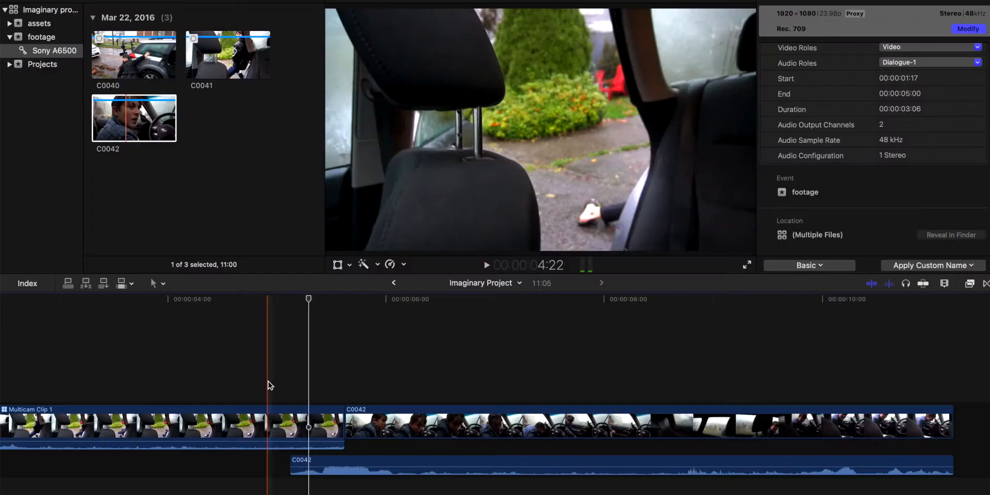
key(space)
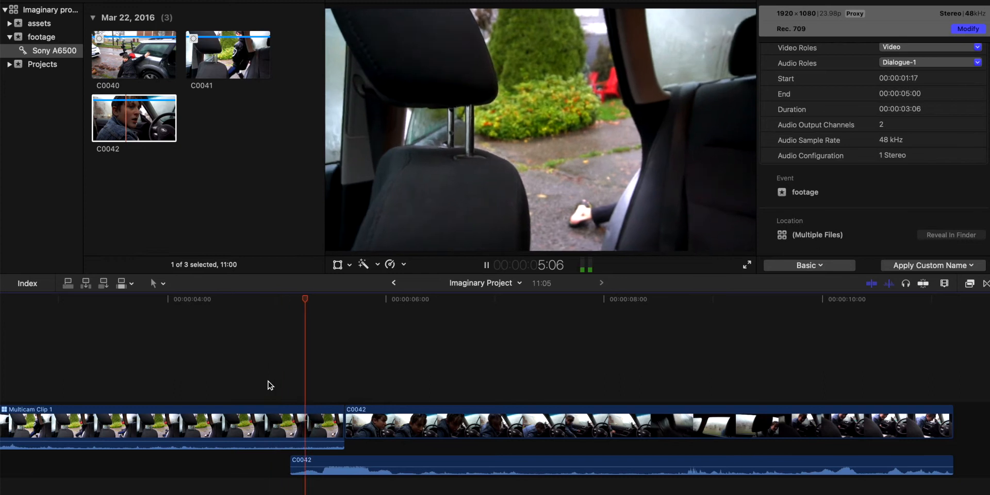
scroll(270, 385, left, 2)
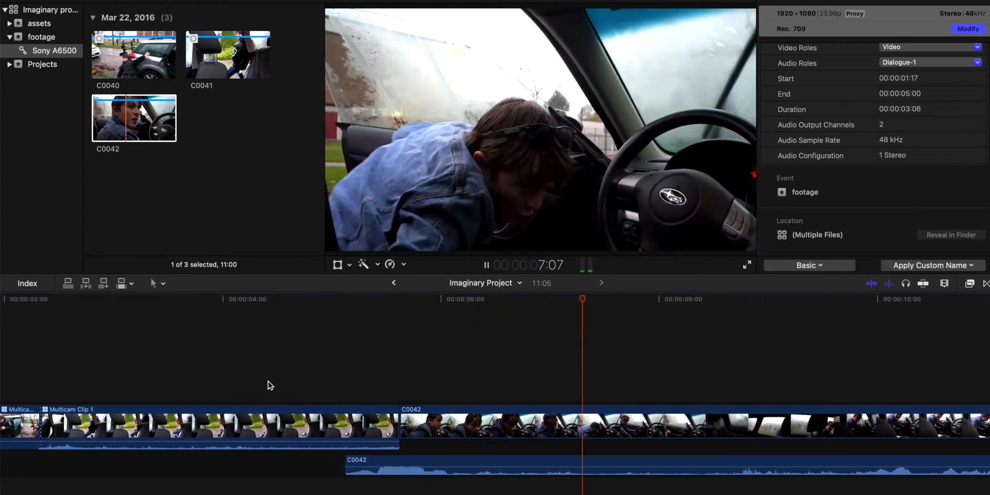
Split the last C0042 clip and its audio at about 7:23 and remove everything after the cut.
key(space)
click(656, 412)
key(super+b)
key(Delete)
key(super+z)
click(680, 427)
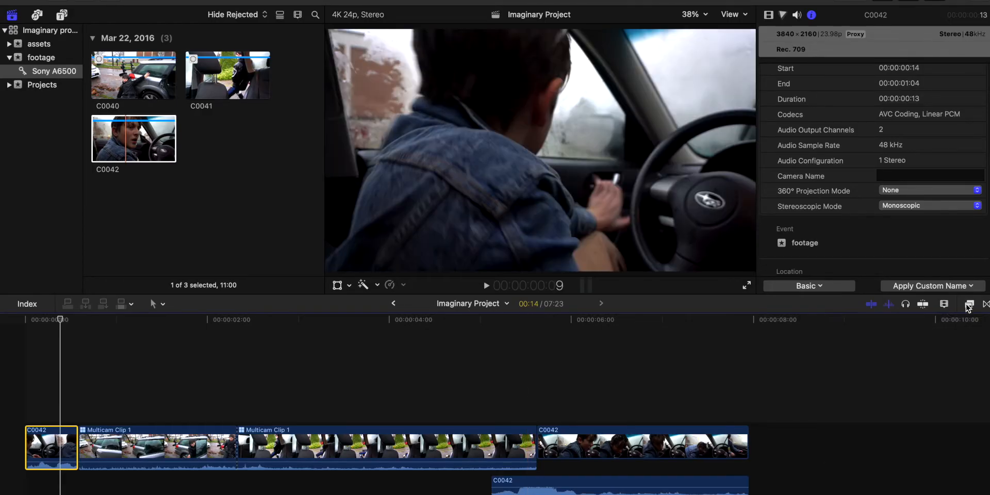
Apply the Aged Film effect to the first Multicam Clip 1 segment and play the result.
click(968, 305)
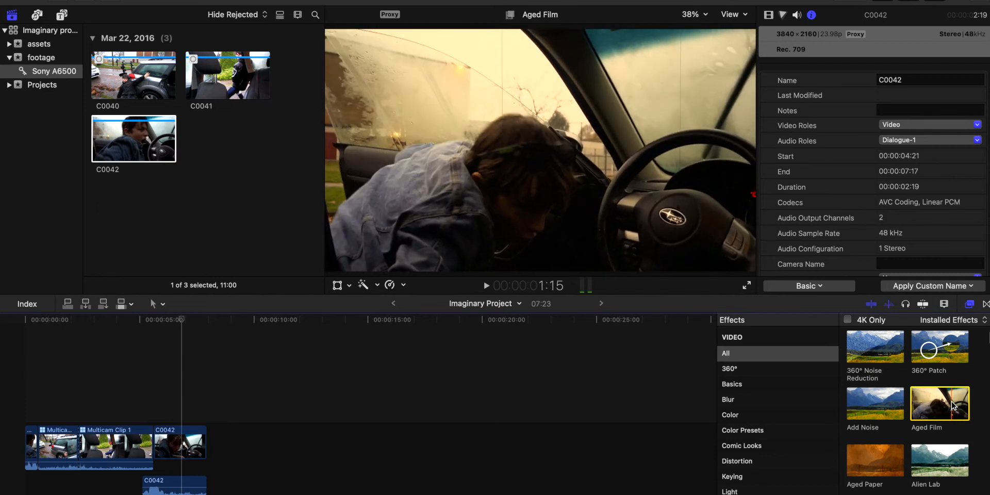
drag(952, 405, 600, 393)
drag(161, 422, 70, 435)
key(space)
key(space)
Delete the short C0042 clip at the start of the timeline and play the project from the beginning.
click(33, 442)
key(Delete)
key(space)
click(30, 403)
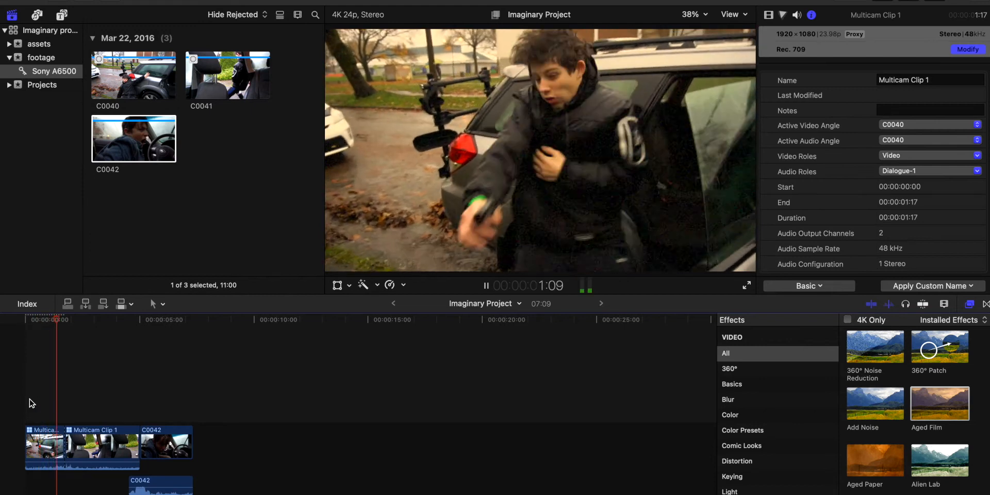
key(space)
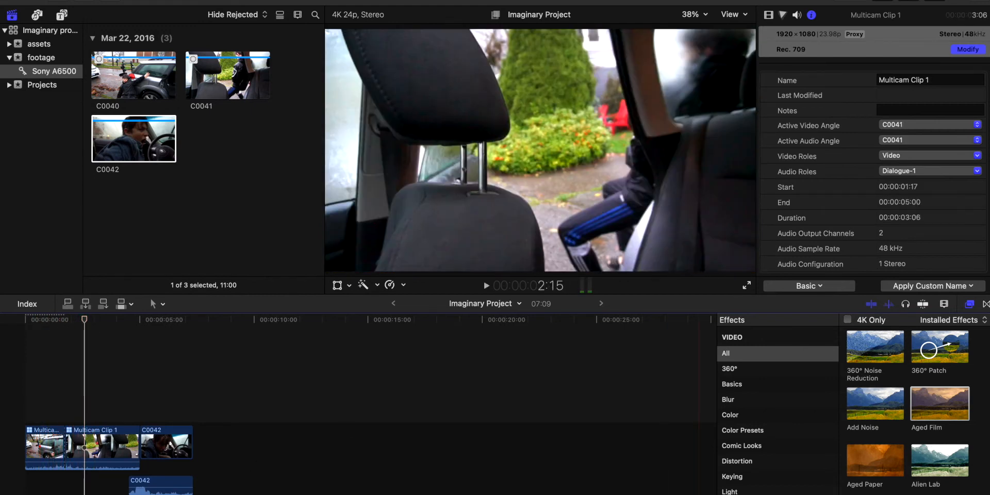
Try the Aged Film effect on the second Multicam Clip 1 segment and remove it from the clip's video effects.
drag(948, 399, 388, 397)
drag(107, 433, 107, 434)
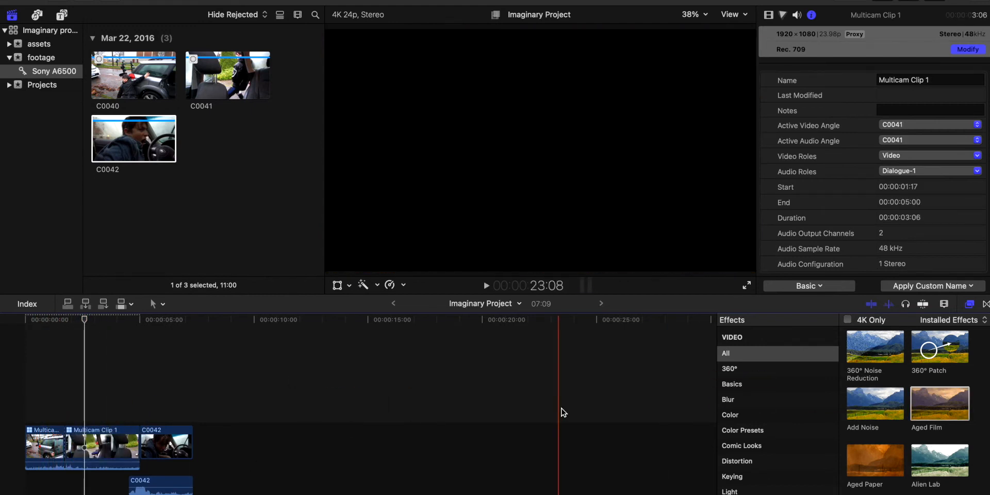
click(330, 410)
click(91, 438)
click(97, 411)
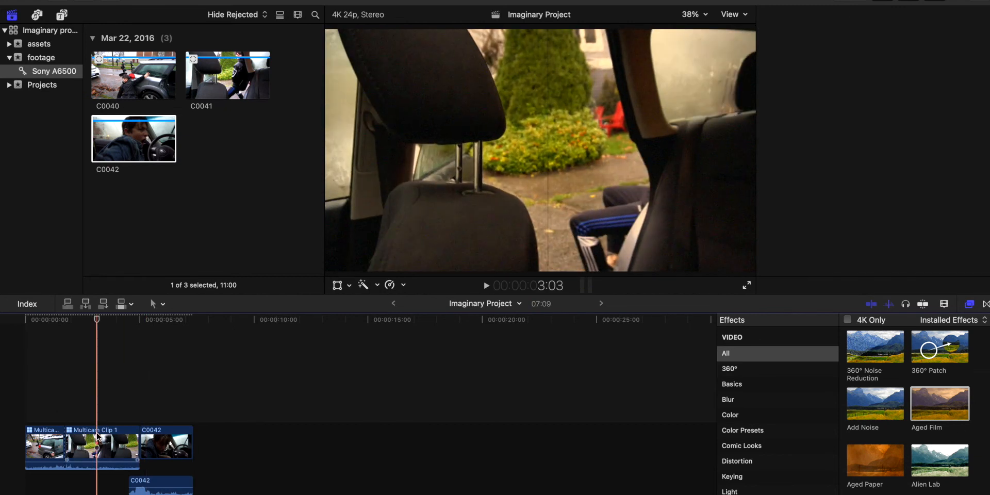
click(769, 15)
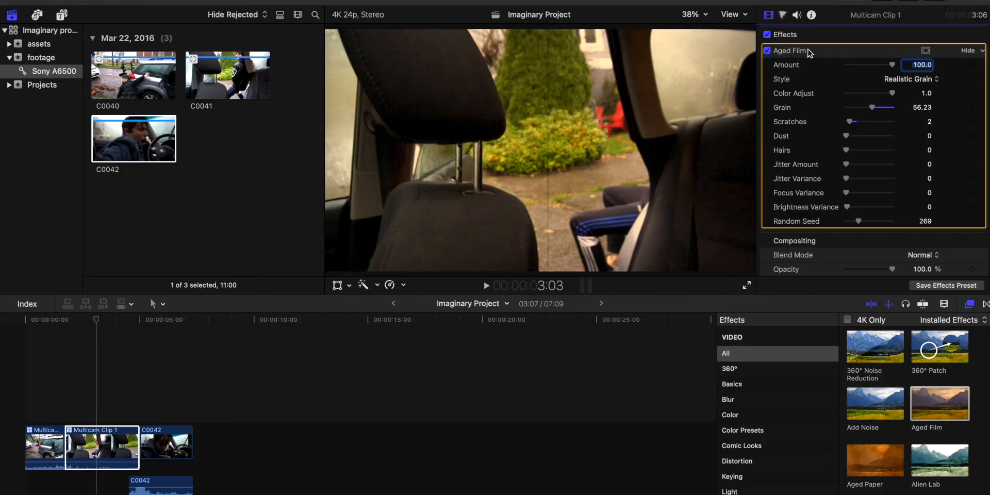
key(Delete)
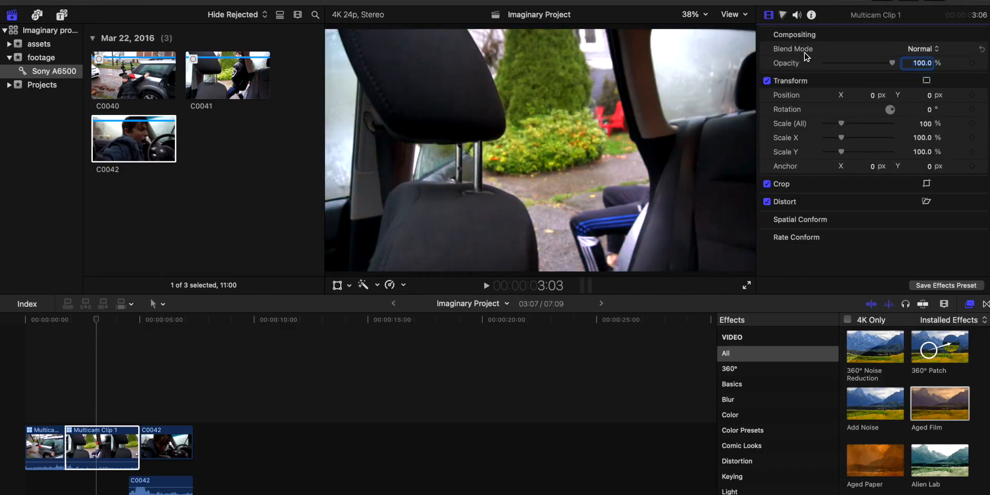
Explore the second Multicam Clip 1 segment's exposure, saturation and color corrections, try a Global color shift, and undo it.
click(783, 15)
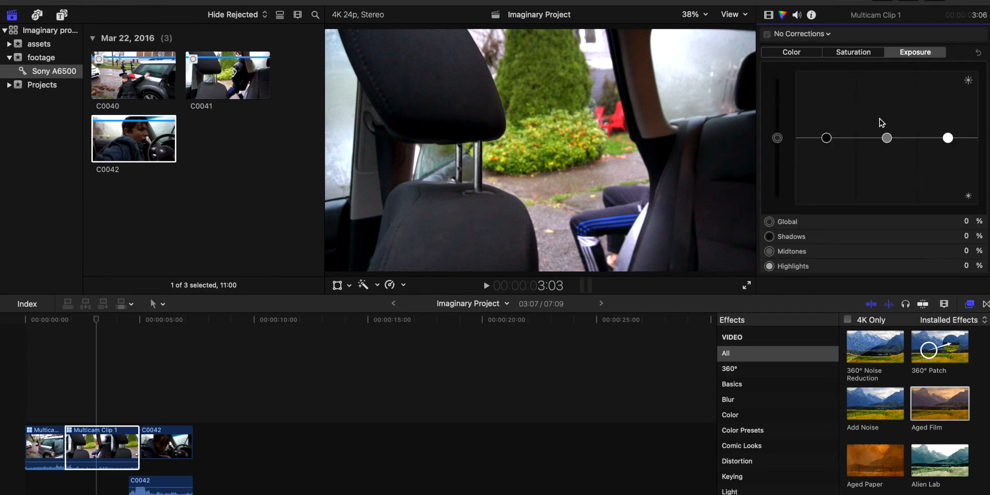
click(815, 36)
click(921, 86)
click(861, 57)
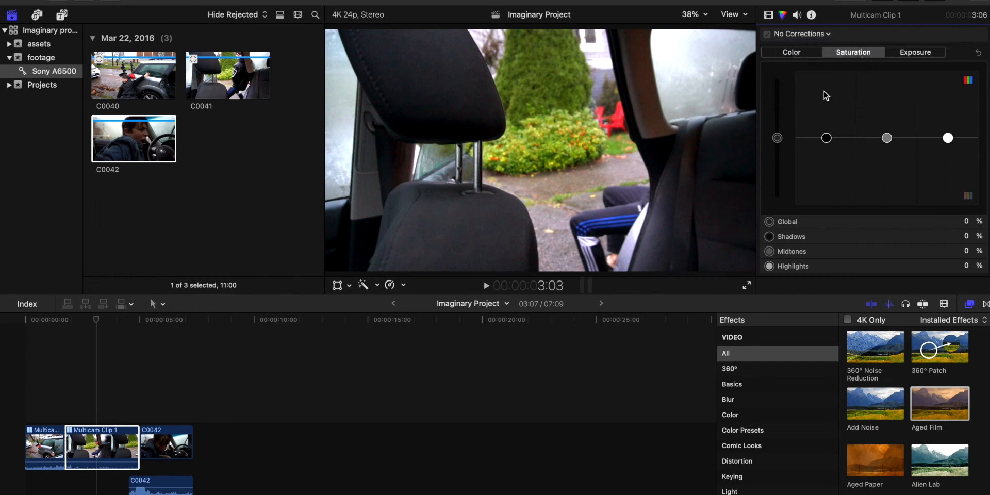
click(794, 53)
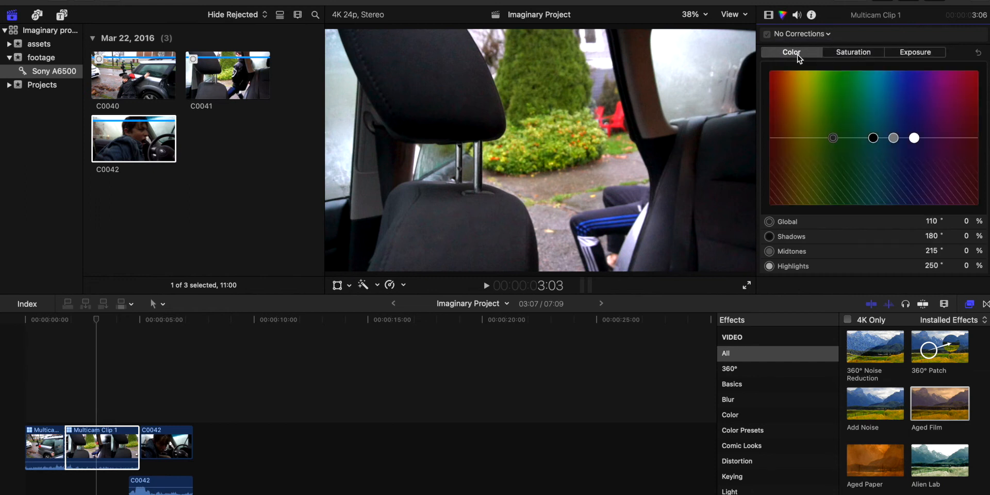
mouse_move(834, 137)
mouse_down()
mouse_move(833, 117)
mouse_move(802, 71)
mouse_move(825, 111)
mouse_move(934, 90)
mouse_move(902, 73)
mouse_move(856, 144)
mouse_move(845, 72)
mouse_move(838, 128)
mouse_up()
key(super+z)
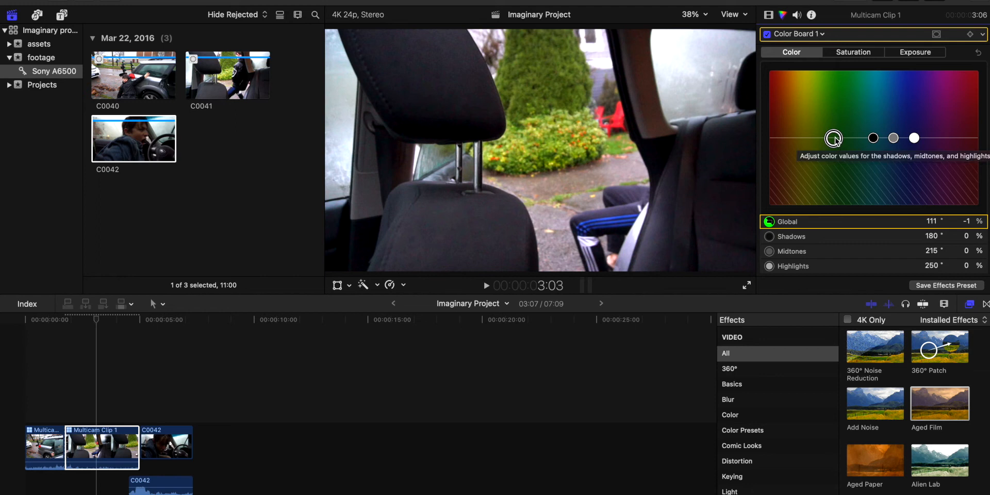
Adjust the second Multicam Clip 1 segment's midtone and highlight colors, and set saturation to 36% shadows, 32% midtones and 13% highlights.
mouse_move(905, 131)
mouse_down()
mouse_move(906, 74)
mouse_move(907, 134)
mouse_move(897, 138)
mouse_up()
drag(914, 138, 915, 139)
click(844, 51)
drag(826, 137, 827, 139)
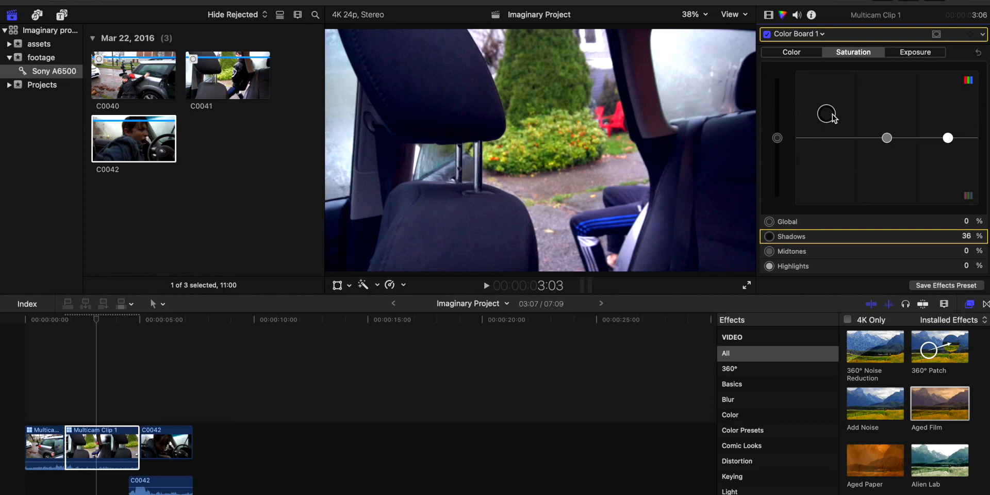
drag(883, 137, 888, 122)
drag(947, 137, 948, 129)
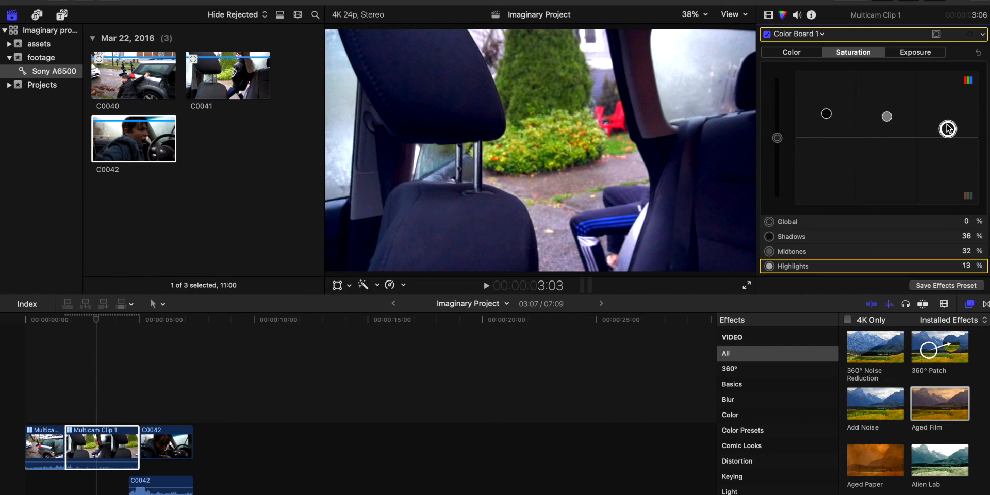
Set the second Multicam Clip 1 segment's exposure to -8% shadows, -5% midtones and 26% highlights.
click(907, 52)
drag(826, 140, 827, 147)
click(887, 138)
drag(947, 139, 948, 120)
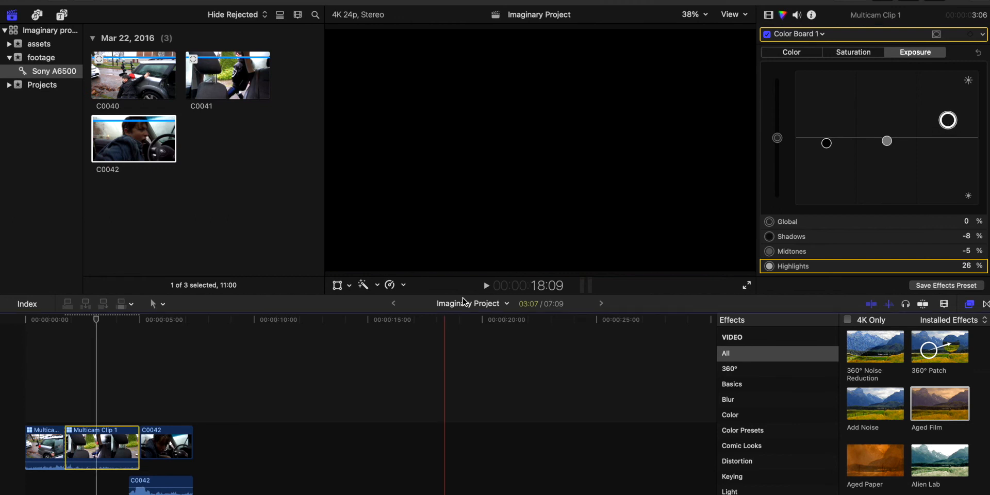
Compare the segment with Color Board 1 off and on, and set its midtone color to 93° at 0%.
click(767, 35)
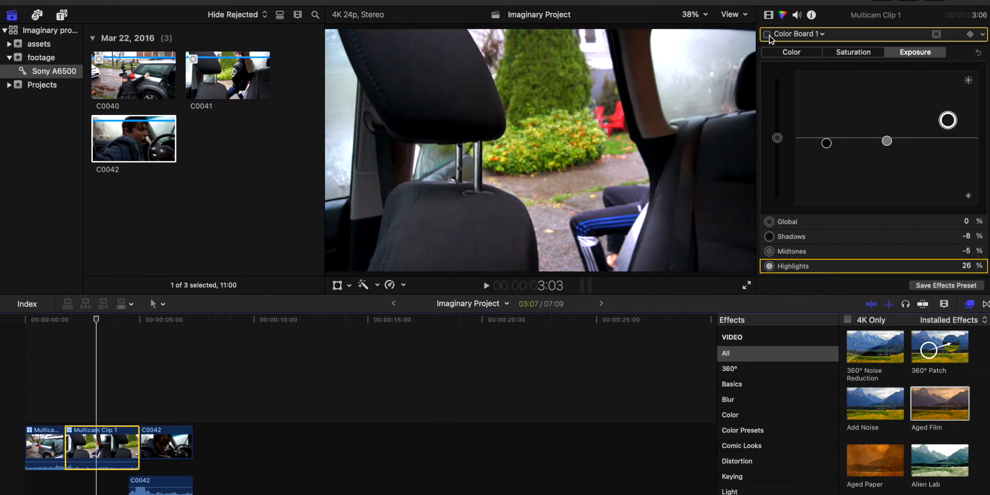
click(767, 34)
click(791, 52)
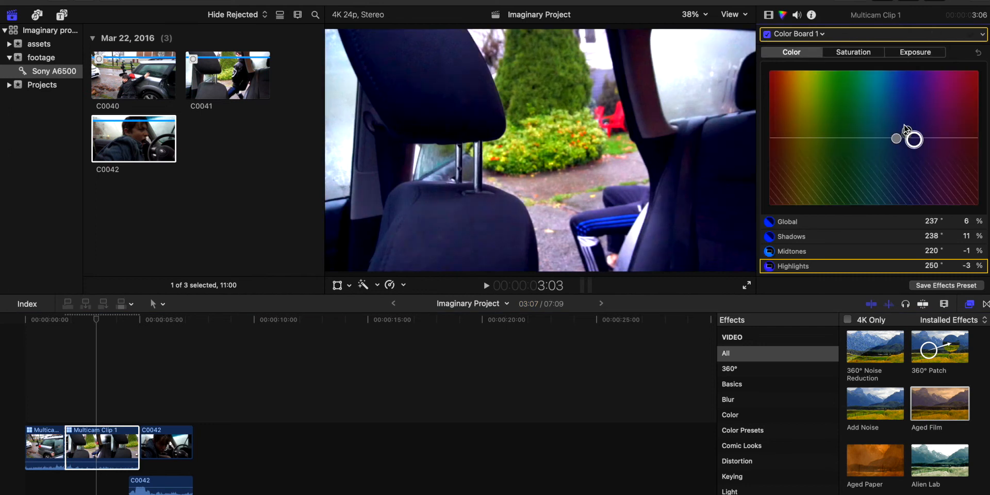
drag(896, 138, 822, 138)
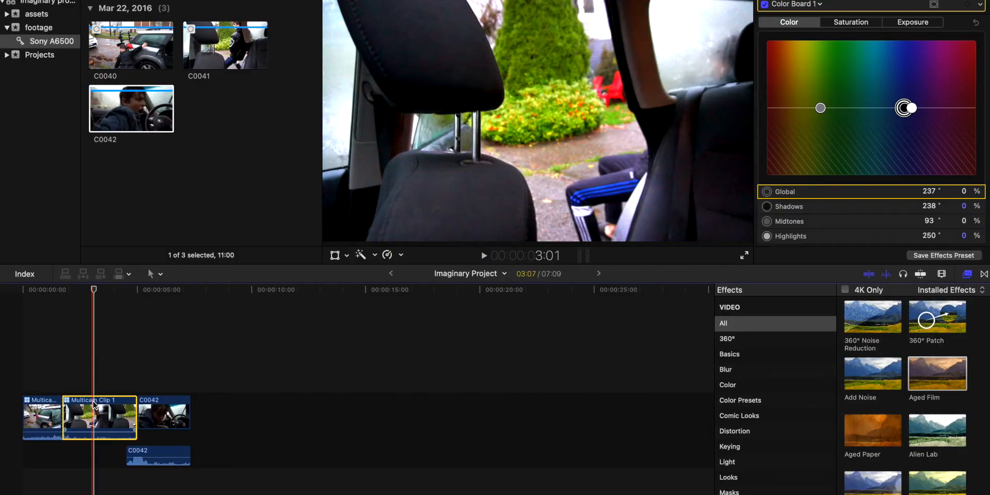
Try the second Multicam Clip 1 segment's audio at 11 dB and at minimum volume, and settle on a moderate level.
scroll(95, 405, up, 10)
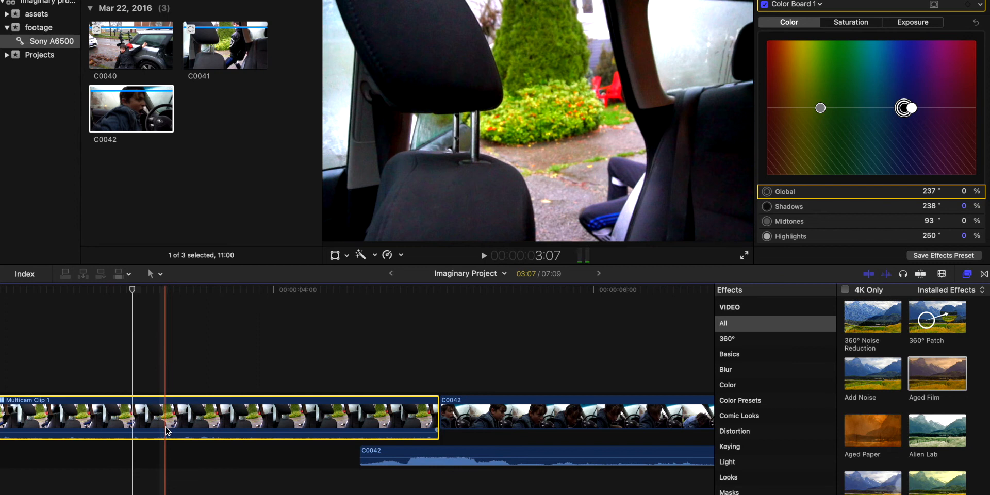
scroll(139, 433, left, 5)
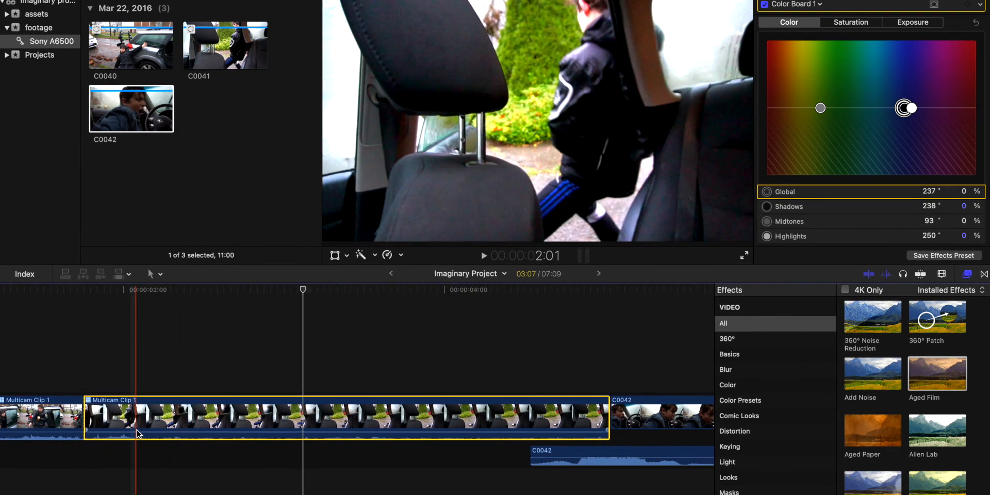
drag(150, 431, 194, 383)
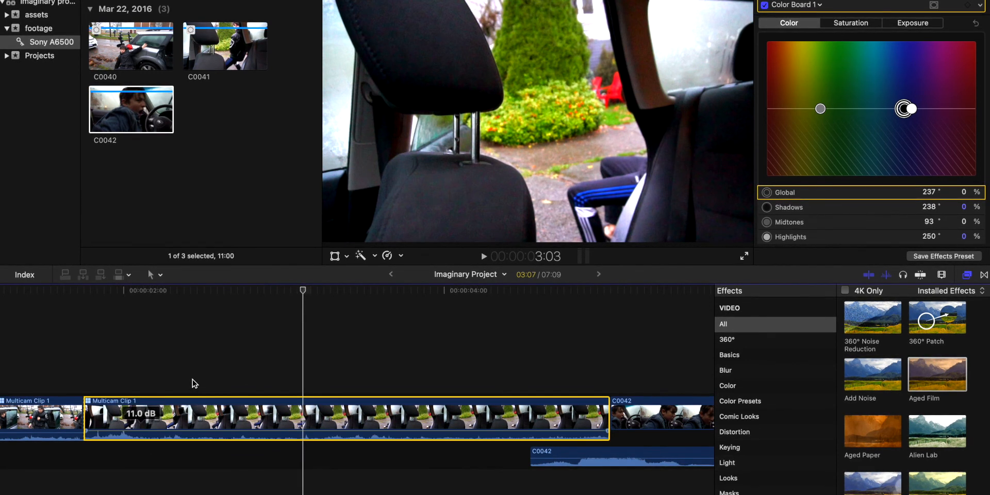
drag(149, 427, 178, 490)
drag(179, 435, 179, 431)
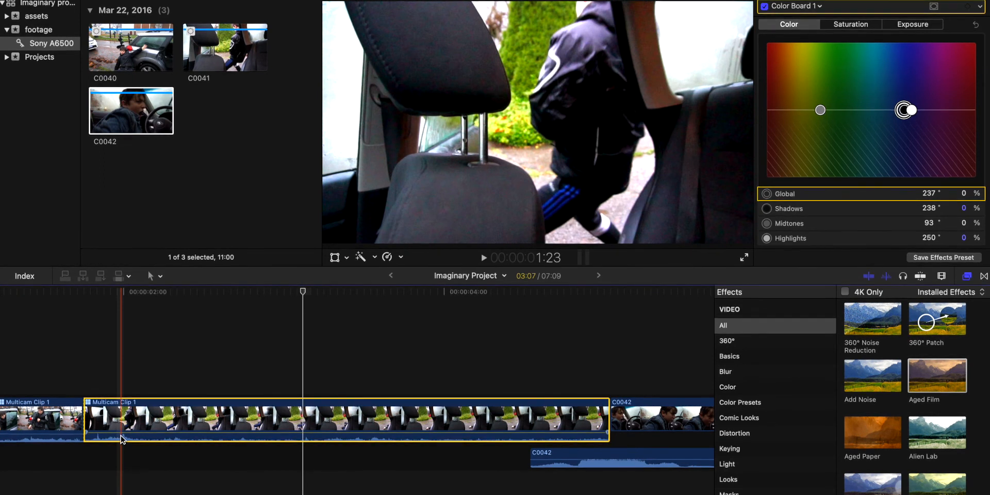
Add two volume keyframes near the start of the second Multicam Clip 1 segment, lower the audio after them, and play into C0042.
mouse_move(115, 433)
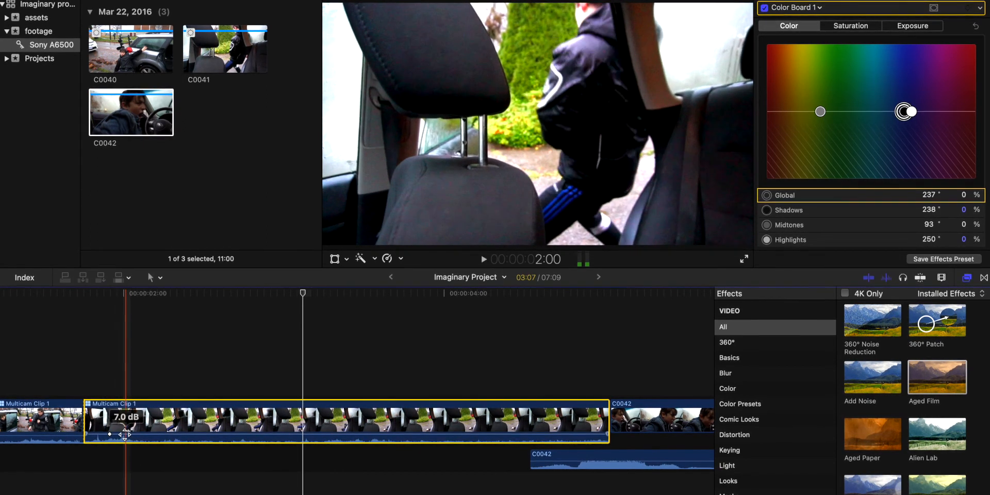
mouse_move(119, 434)
mouse_down()
mouse_move(150, 436)
mouse_move(127, 436)
mouse_up()
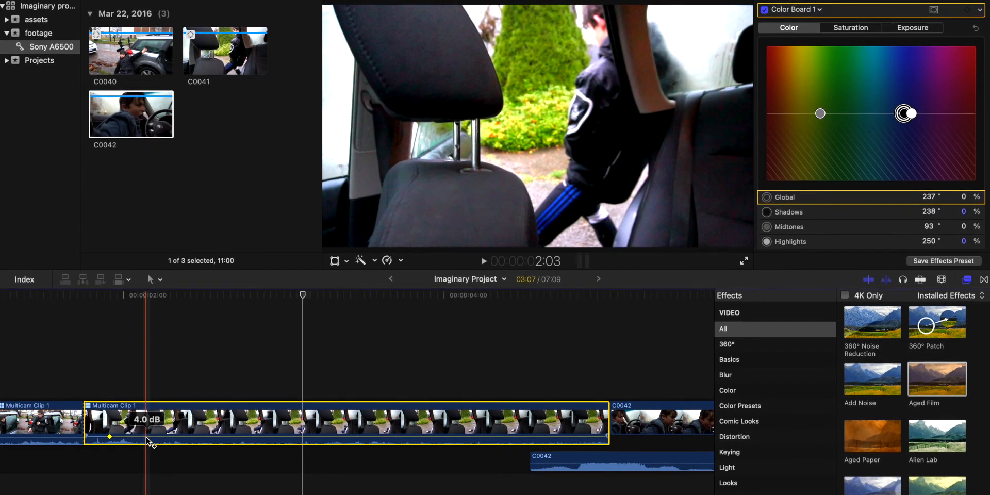
alt+click(147, 436)
drag(164, 438, 164, 442)
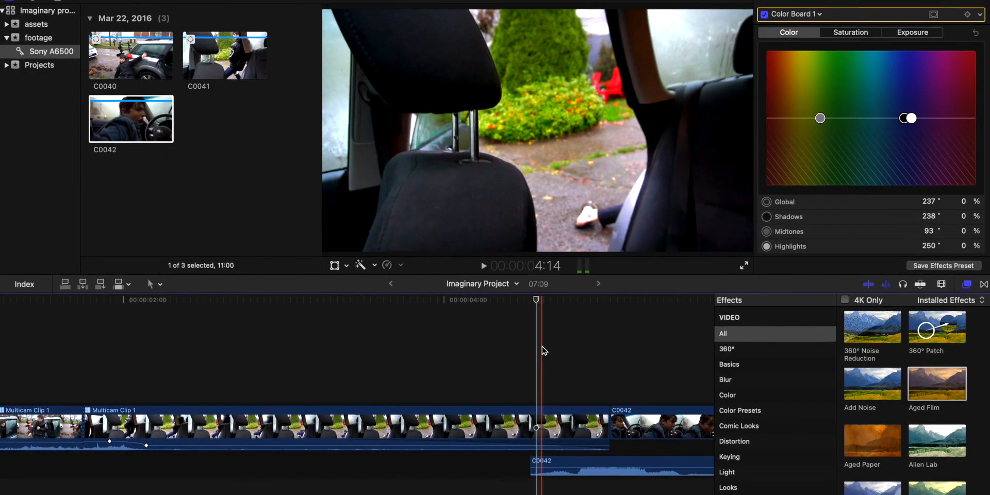
key(space)
key(space)
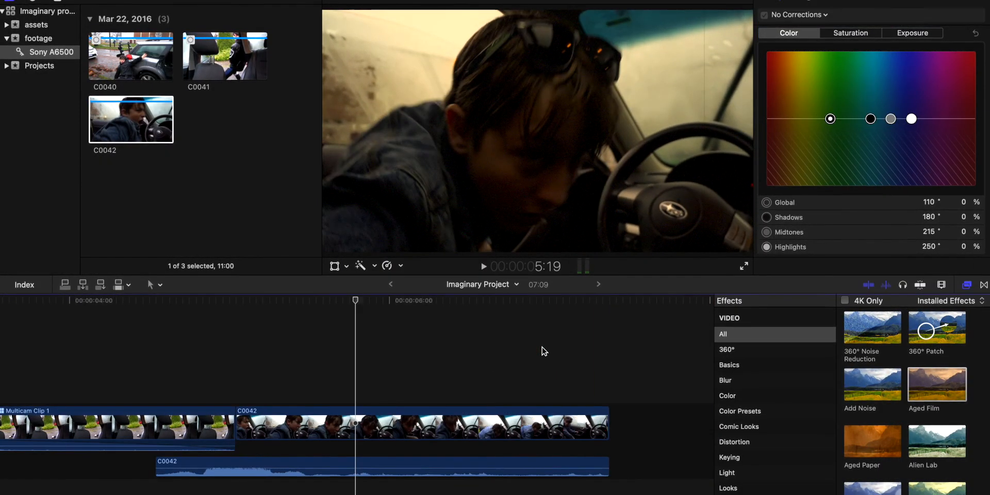
key(super+z)
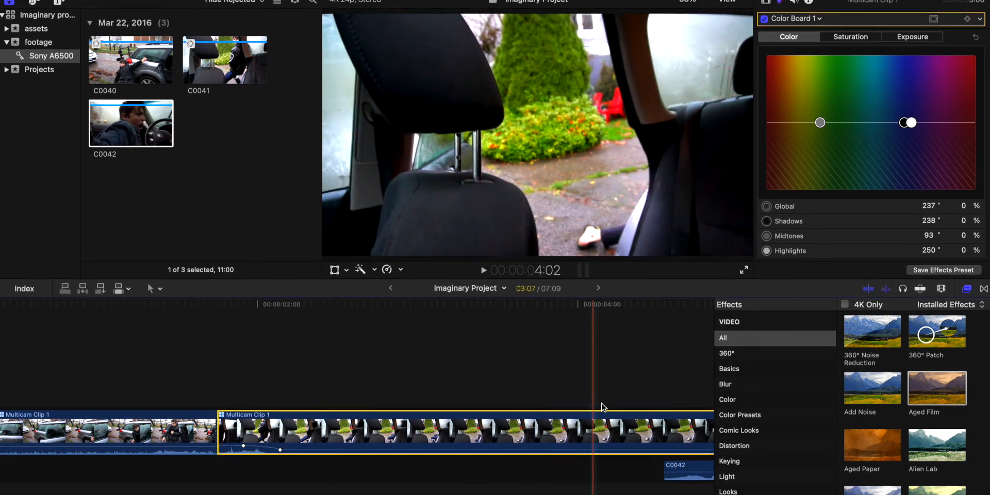
Browse all audio effects and preview Car Radio on the second Multicam Clip 1 segment.
scroll(800, 411, down, 5)
click(741, 417)
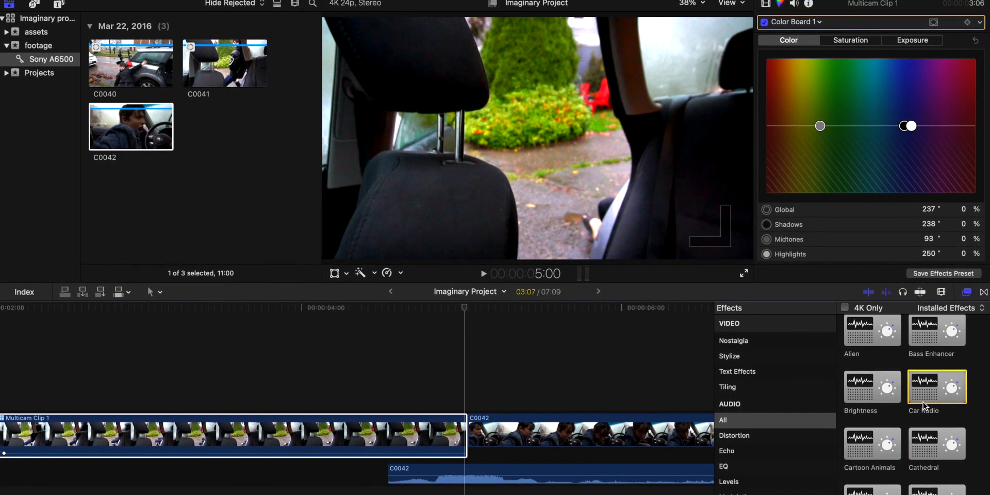
drag(923, 406, 952, 388)
Add a Basic 3D title above the first Multicam Clip 1 segment at the start of the timeline and play it.
click(59, 5)
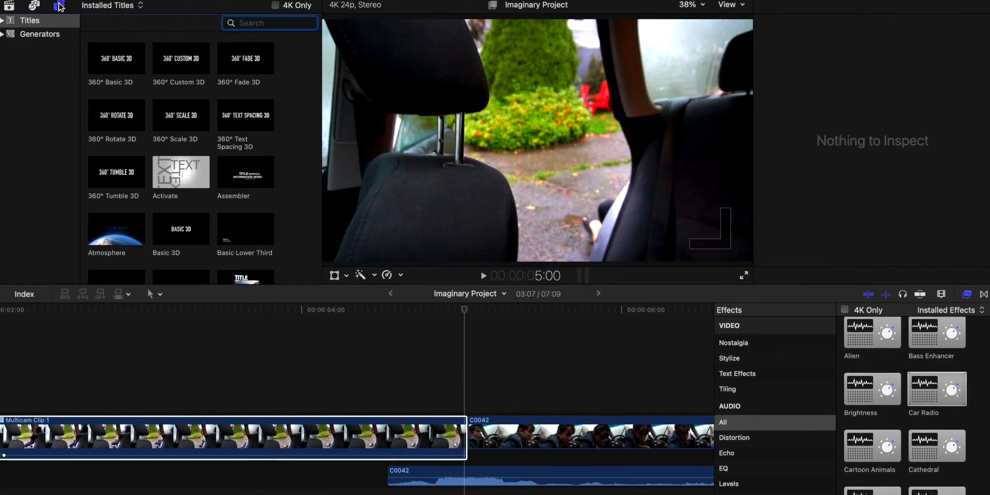
scroll(141, 142, down, 5)
drag(164, 112, 317, 401)
drag(124, 408, 36, 411)
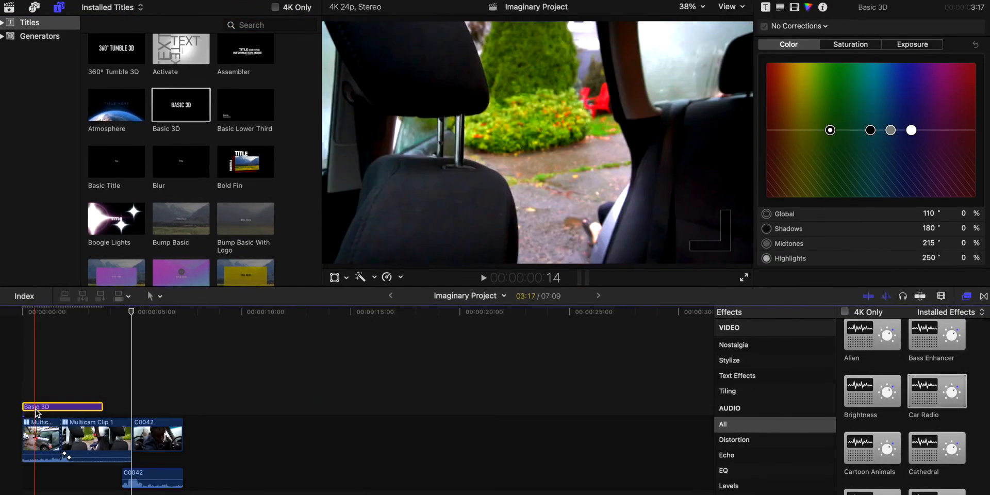
click(30, 398)
key(space)
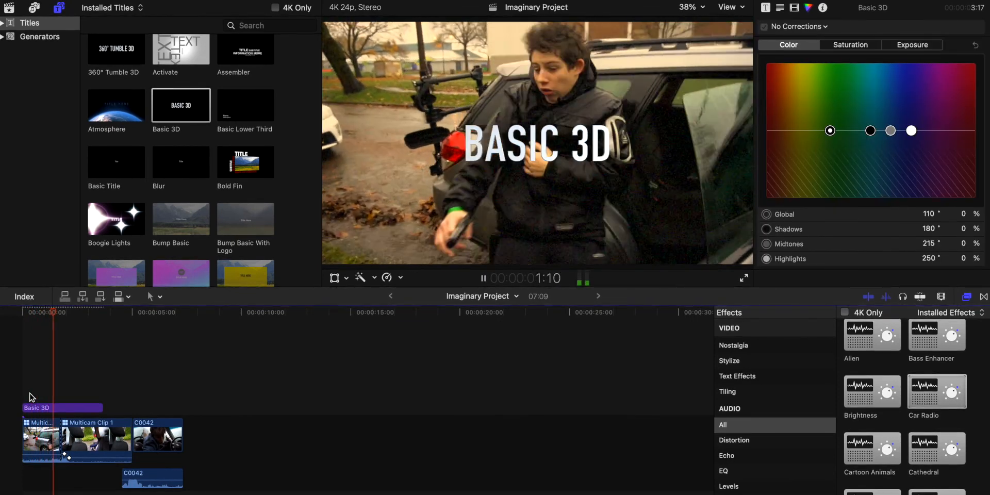
key(space)
click(30, 364)
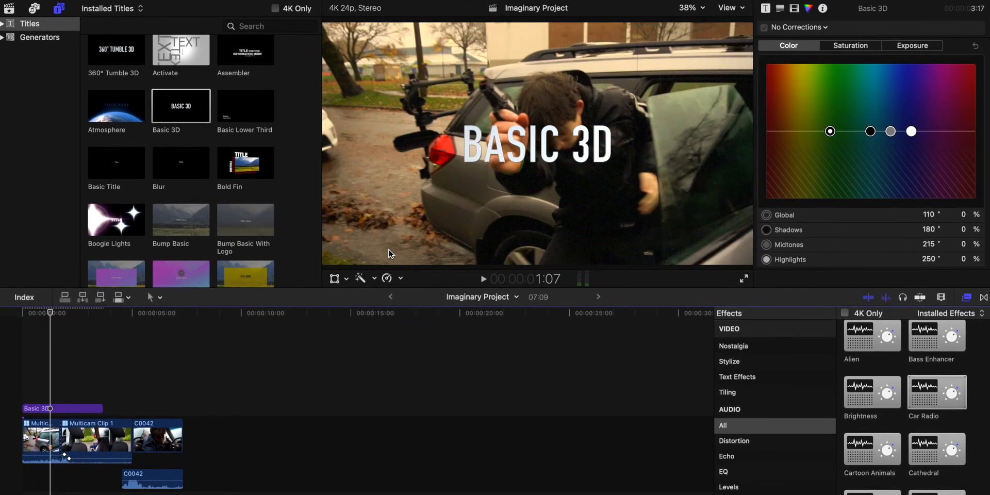
Set the Basic 3D title's fade-in duration to 13.16 and apply the Old Wood 3D style to its text.
click(52, 410)
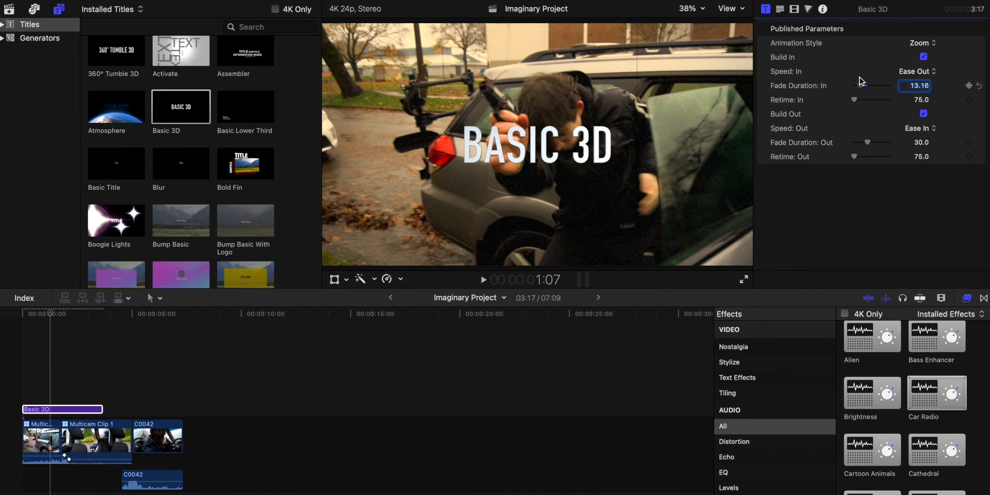
click(782, 10)
click(796, 41)
mouse_move(794, 75)
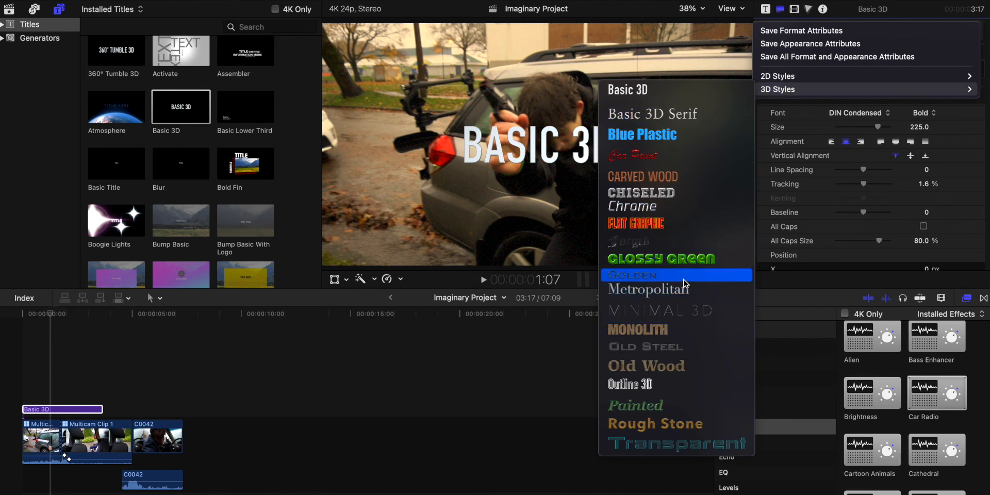
click(679, 368)
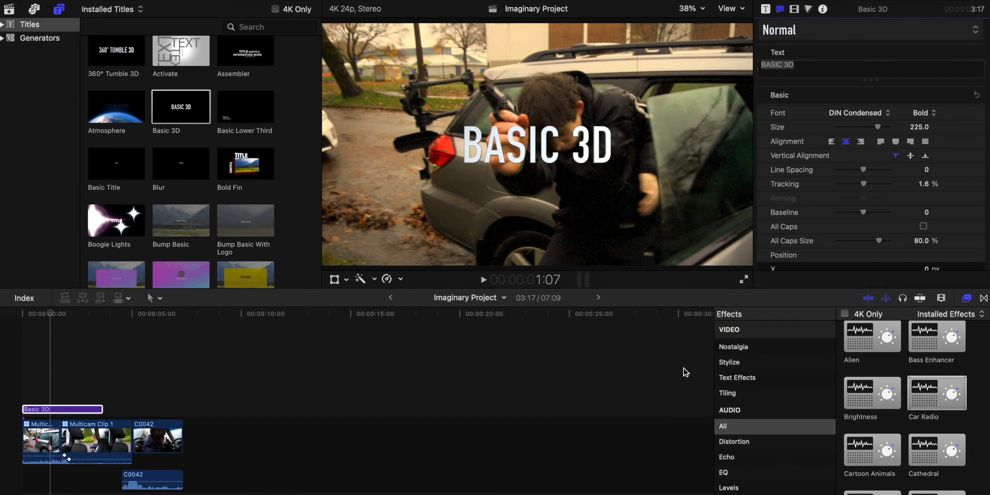
Change the Basic 3D title's material to the Polka Dot fabric.
scroll(830, 136, down, 15)
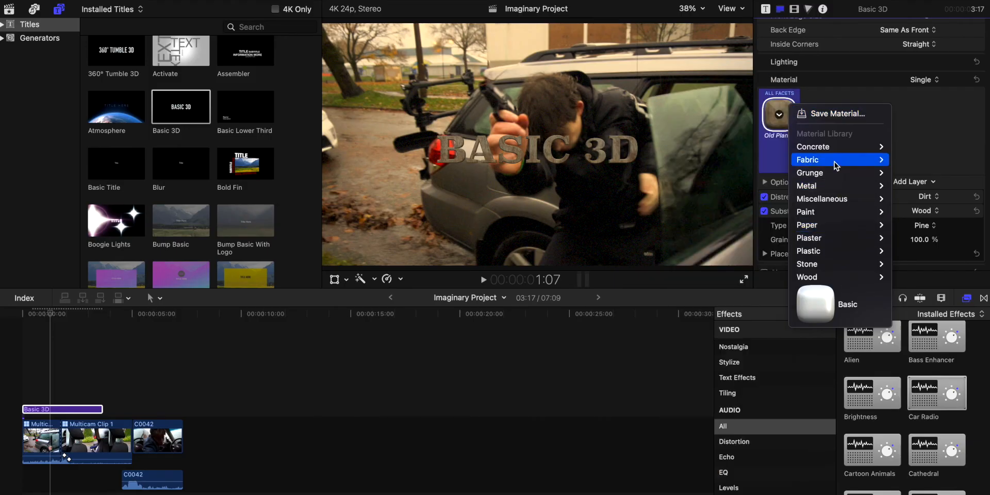
mouse_move(836, 166)
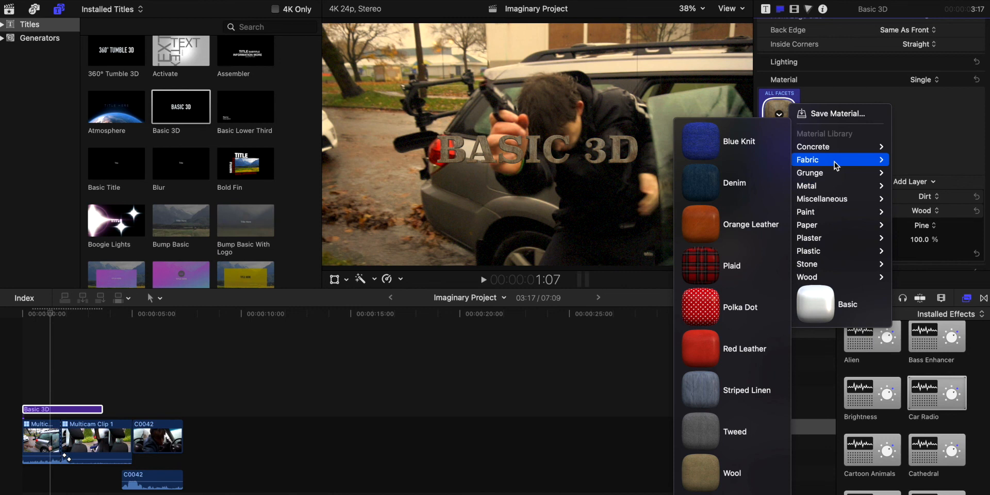
click(751, 316)
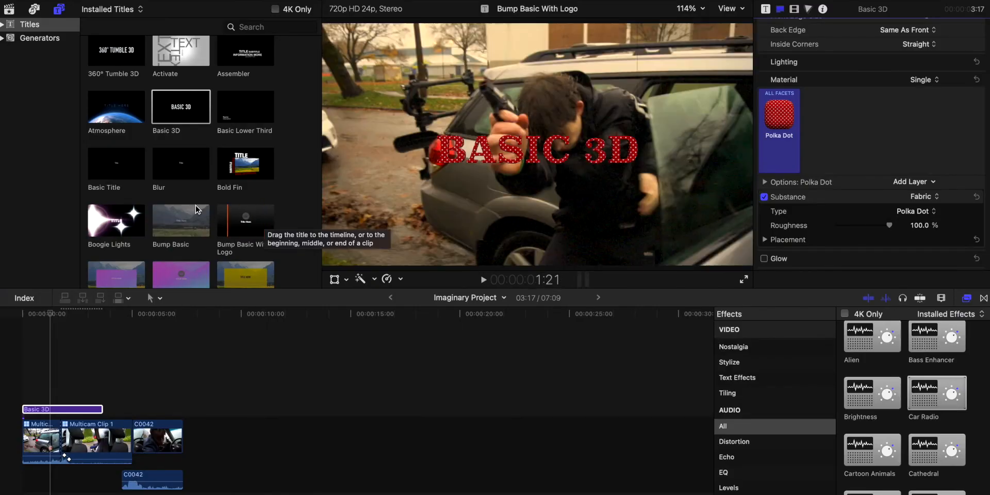
Browse the other title designs in the installed titles library, including the Boxes category.
scroll(215, 174, down, 10)
scroll(206, 186, up, 10)
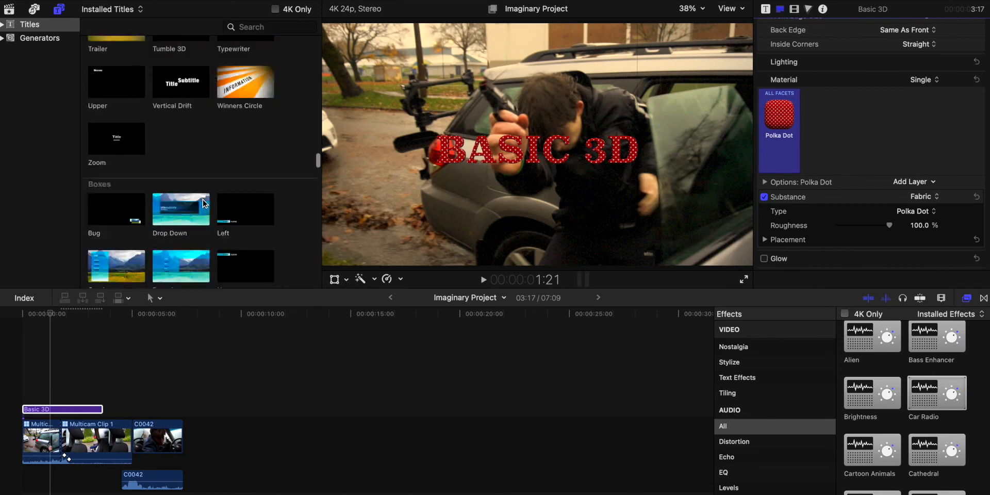